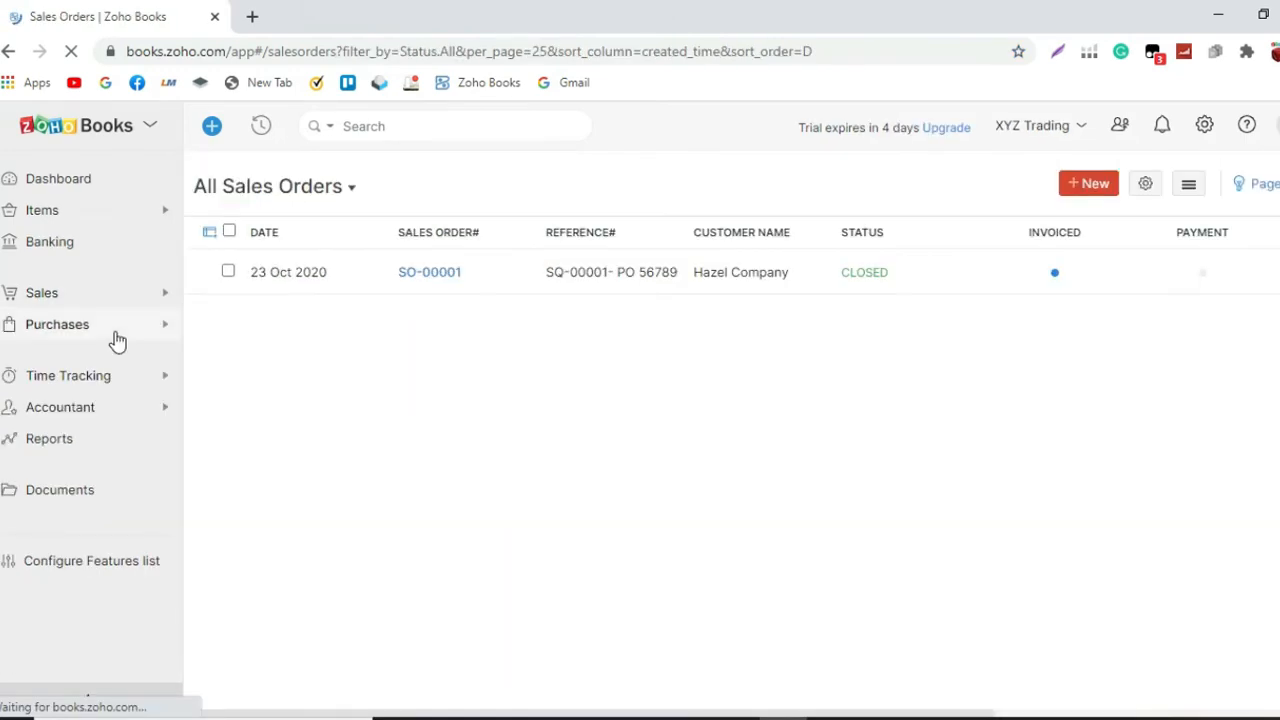
Step: Open the purchase bills list and start a new bill
left_click(157, 330)
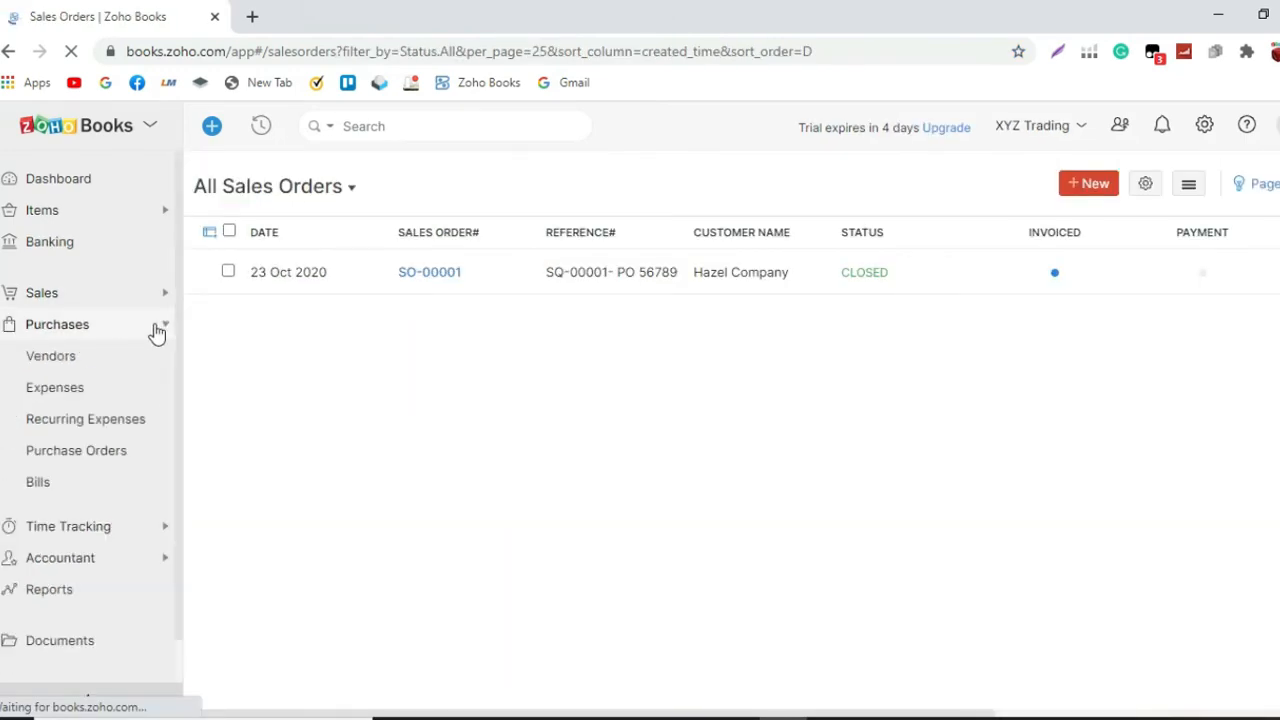
left_click(80, 484)
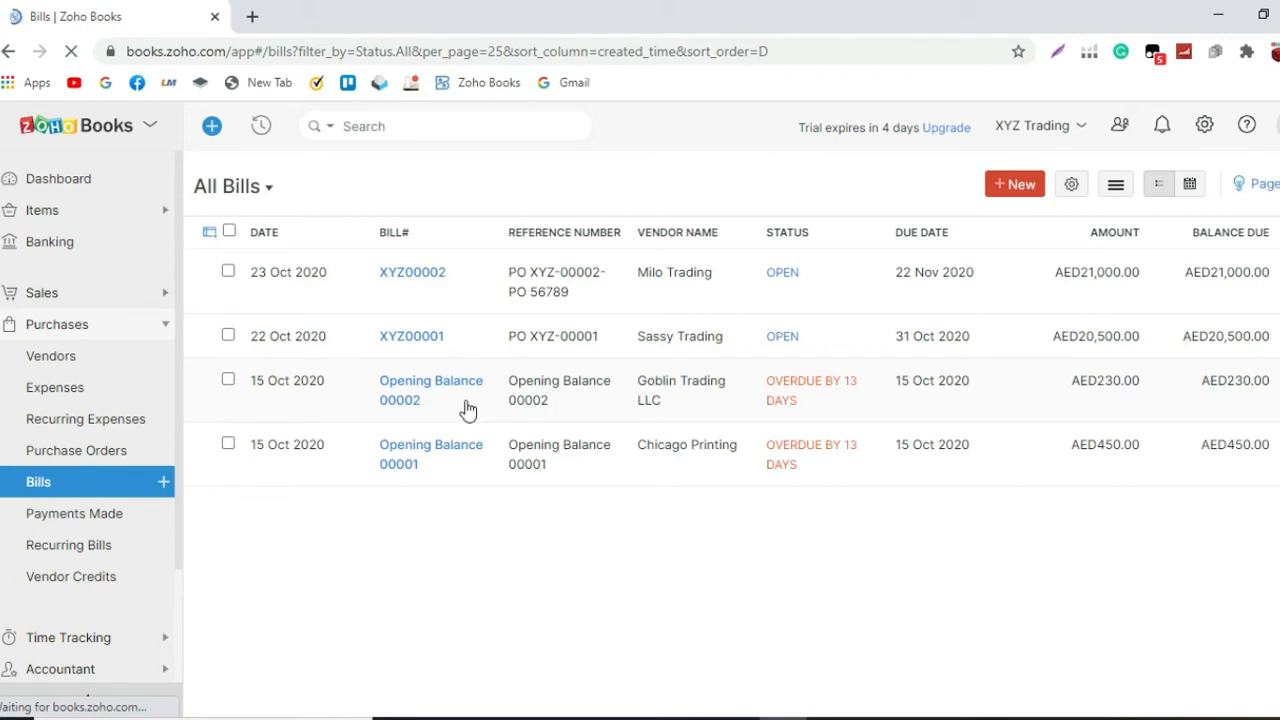
left_click(1022, 187)
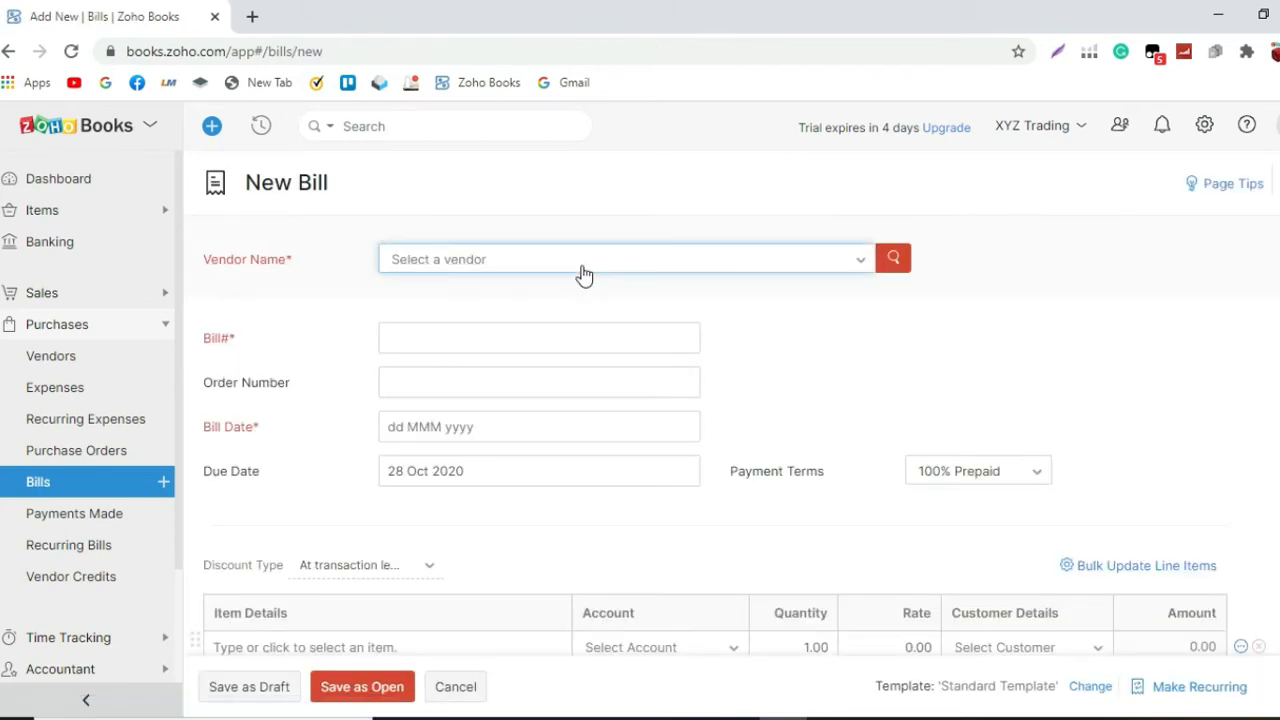
Step: Start a new vendor from the bill's vendor selection, with Line Shipping LLC as company name and display name
left_click(584, 275)
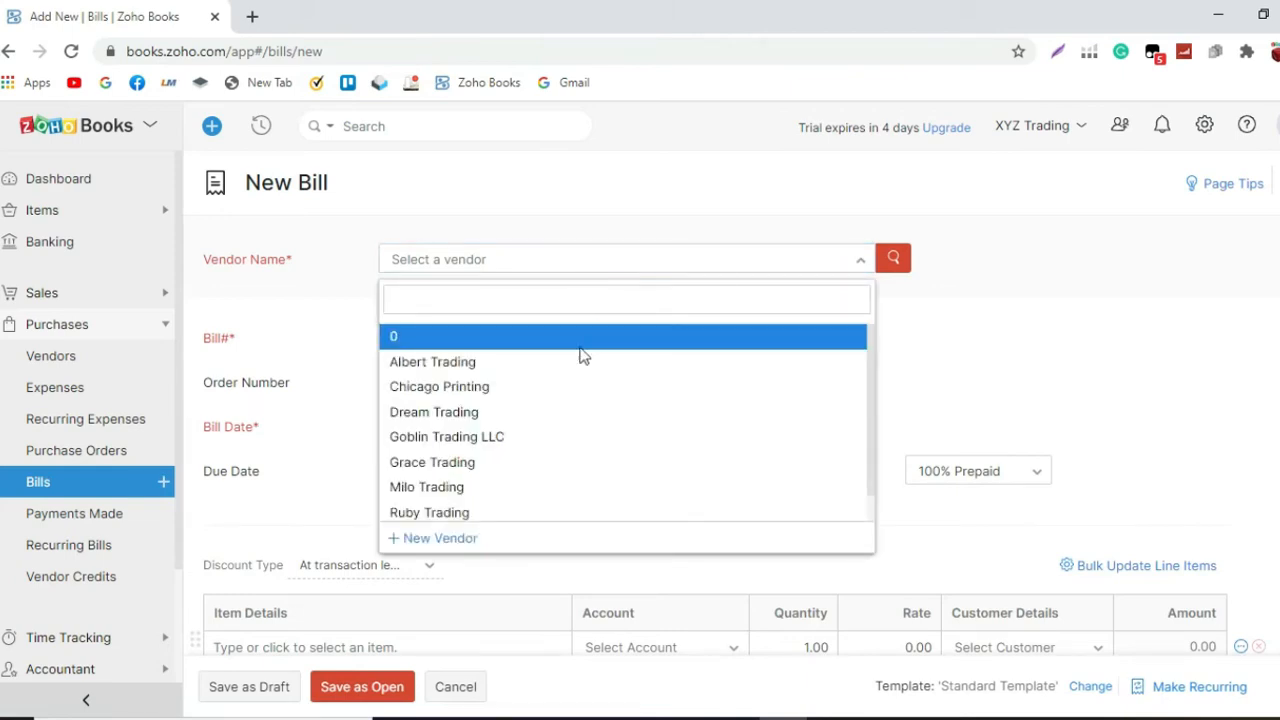
scroll(530, 528, "down", 3)
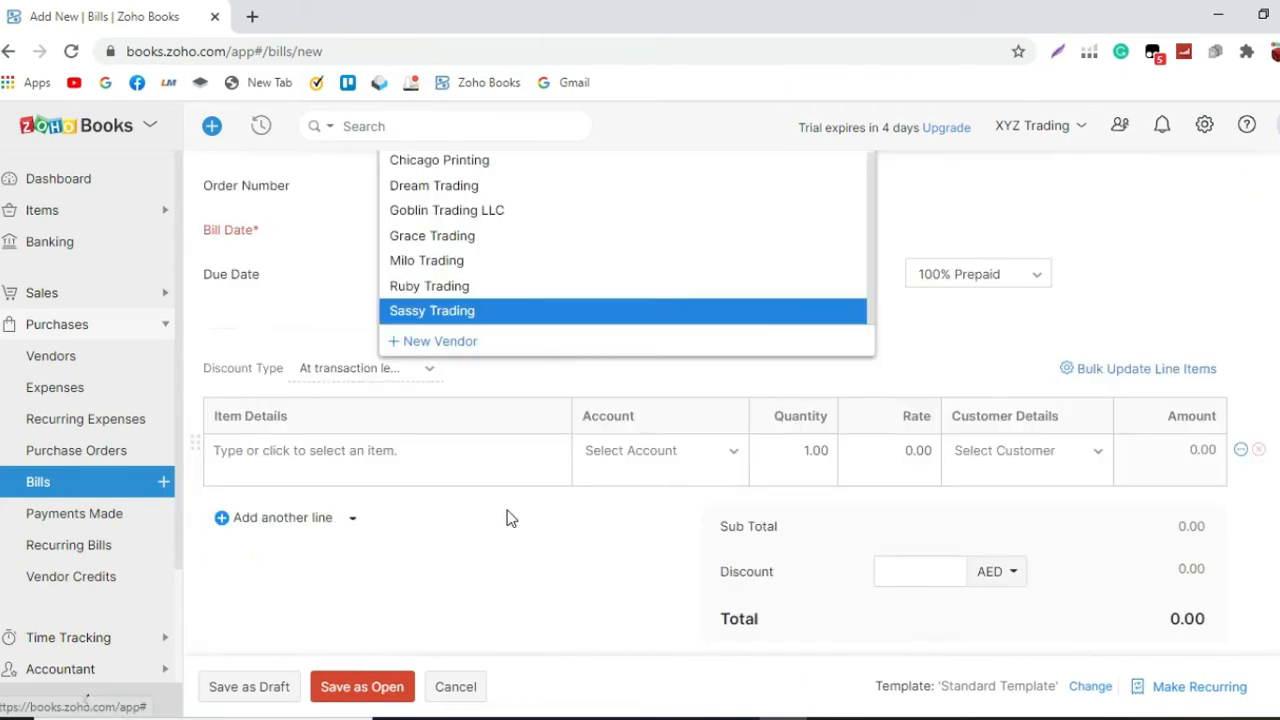
left_click(506, 346)
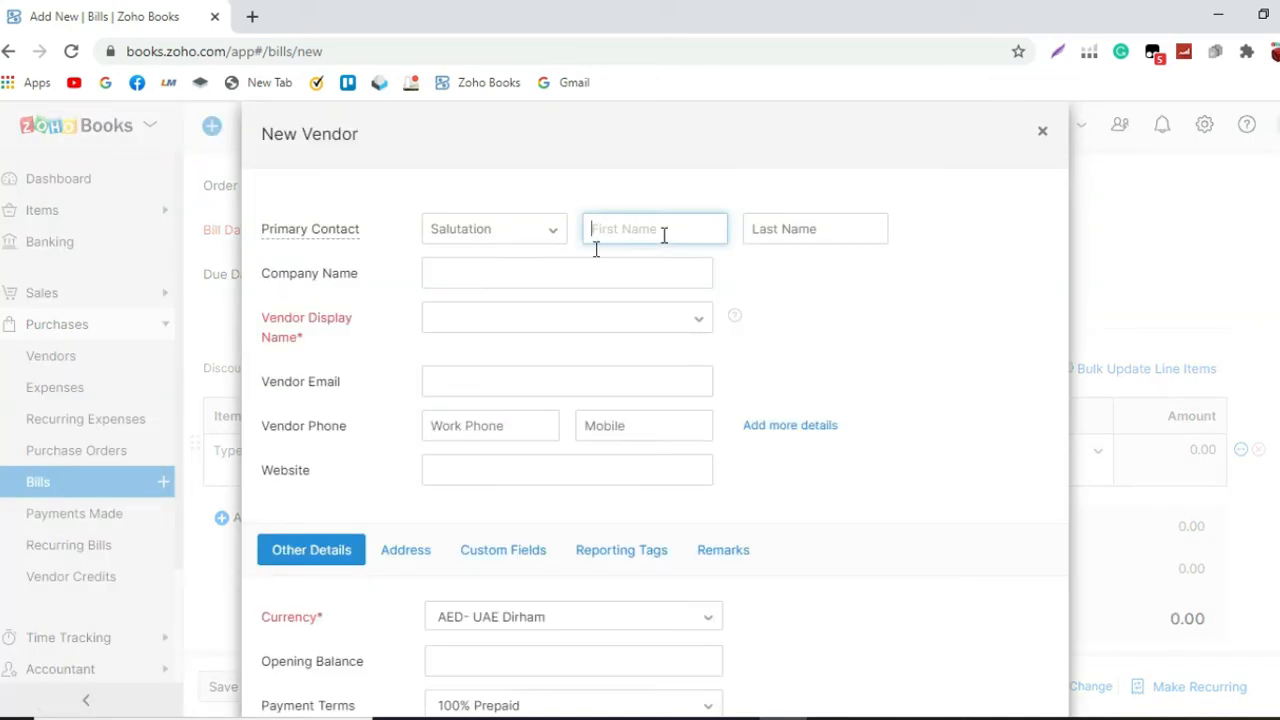
left_click(492, 273)
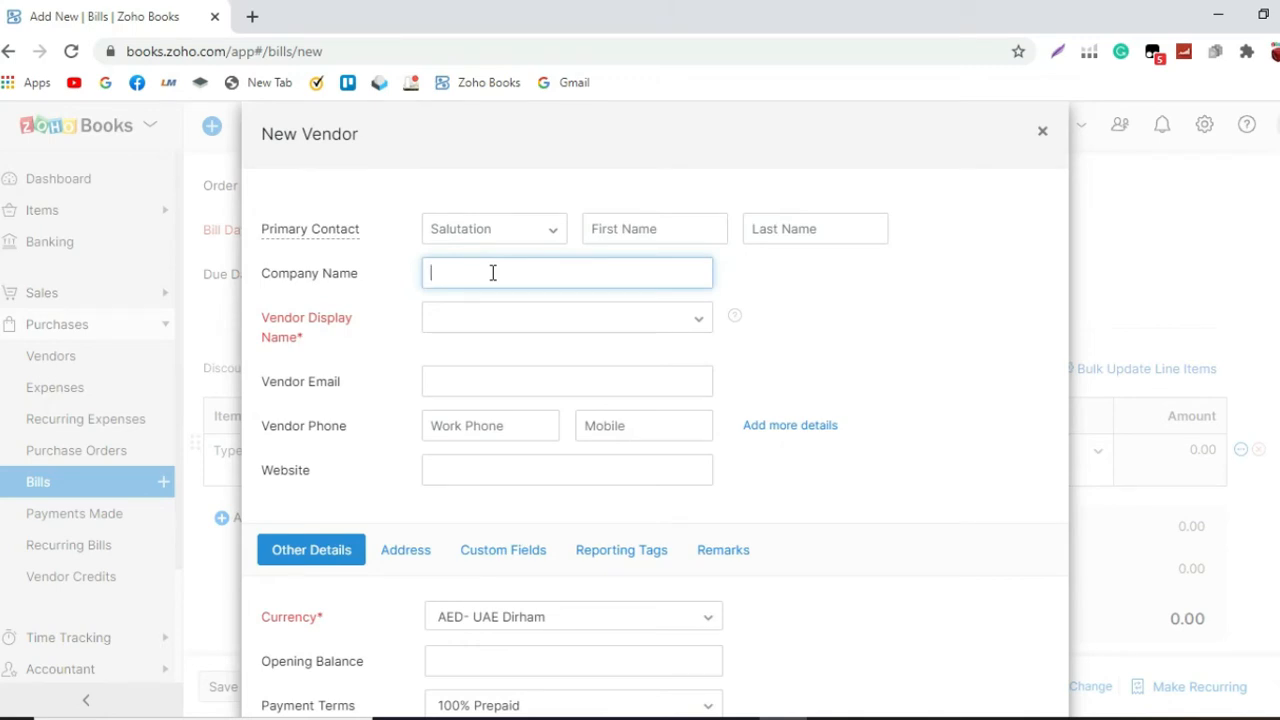
type("Line Shipping LLC")
left_click(463, 317)
Step: Set the new vendor's payment terms to Net 30 and save the vendor
scroll(480, 420, "down", 2)
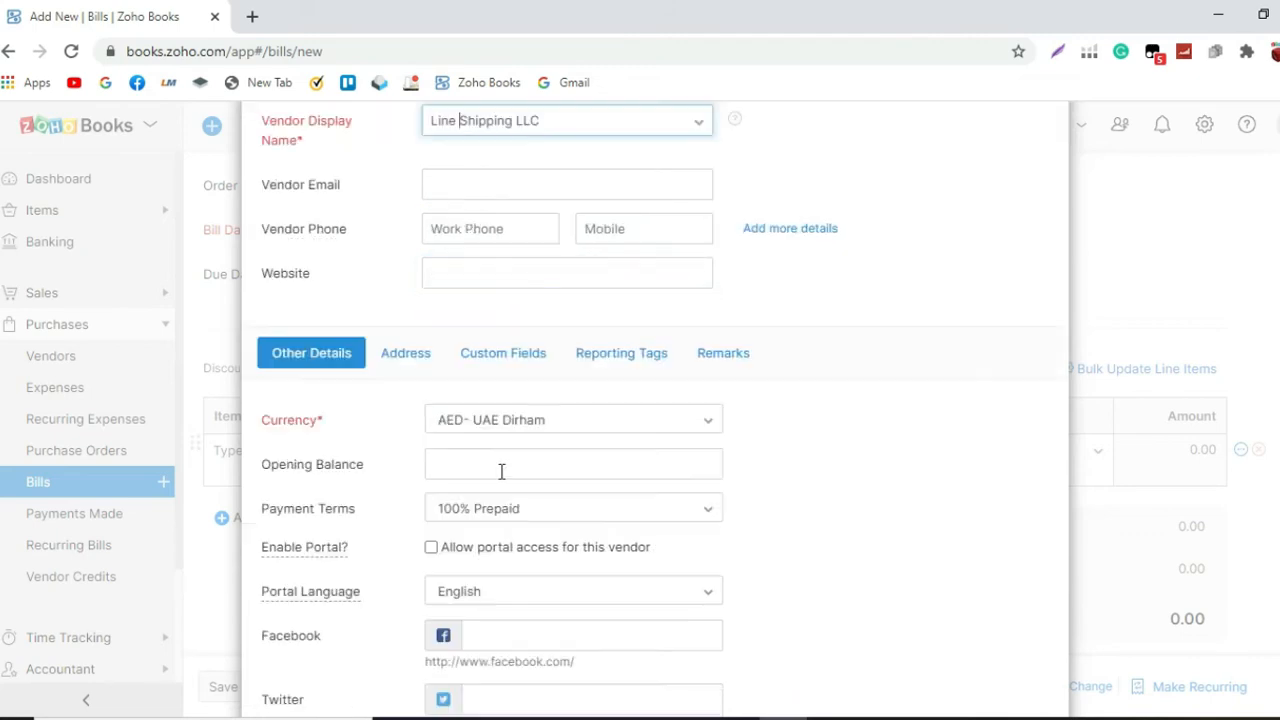
left_click(500, 505)
scroll(501, 622, "down", 1)
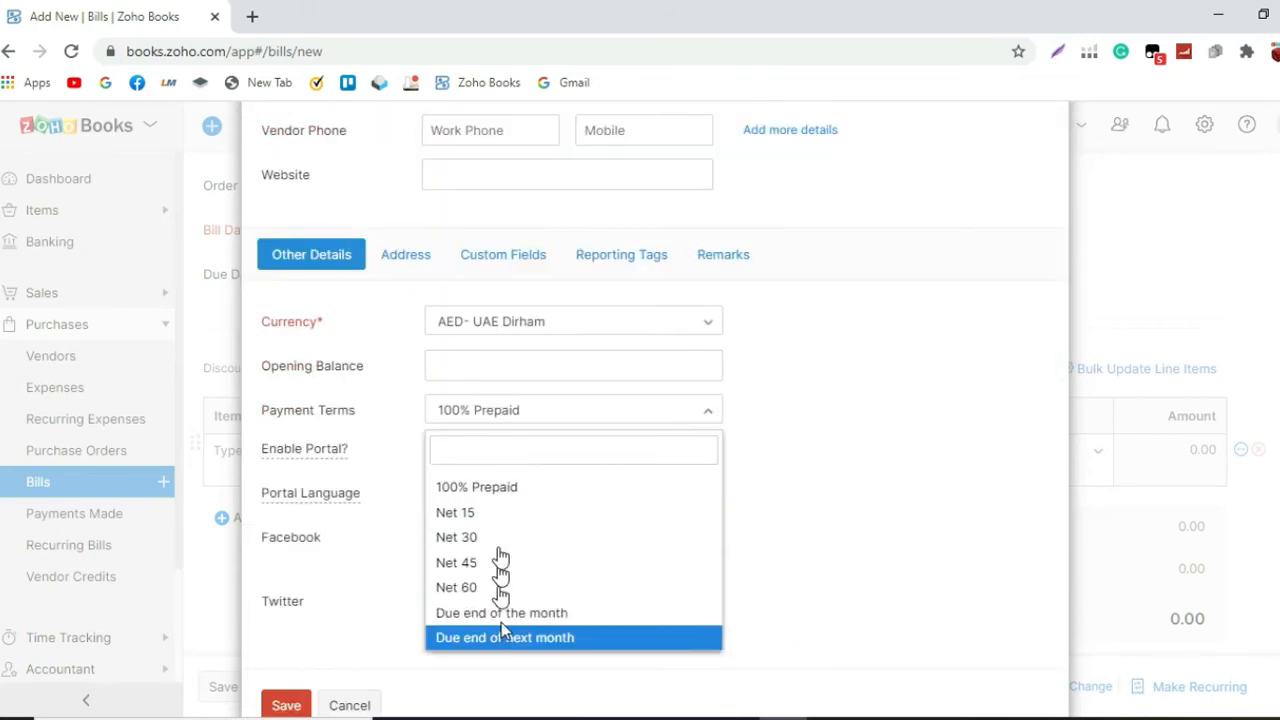
left_click(500, 534)
scroll(498, 515, "up", 3)
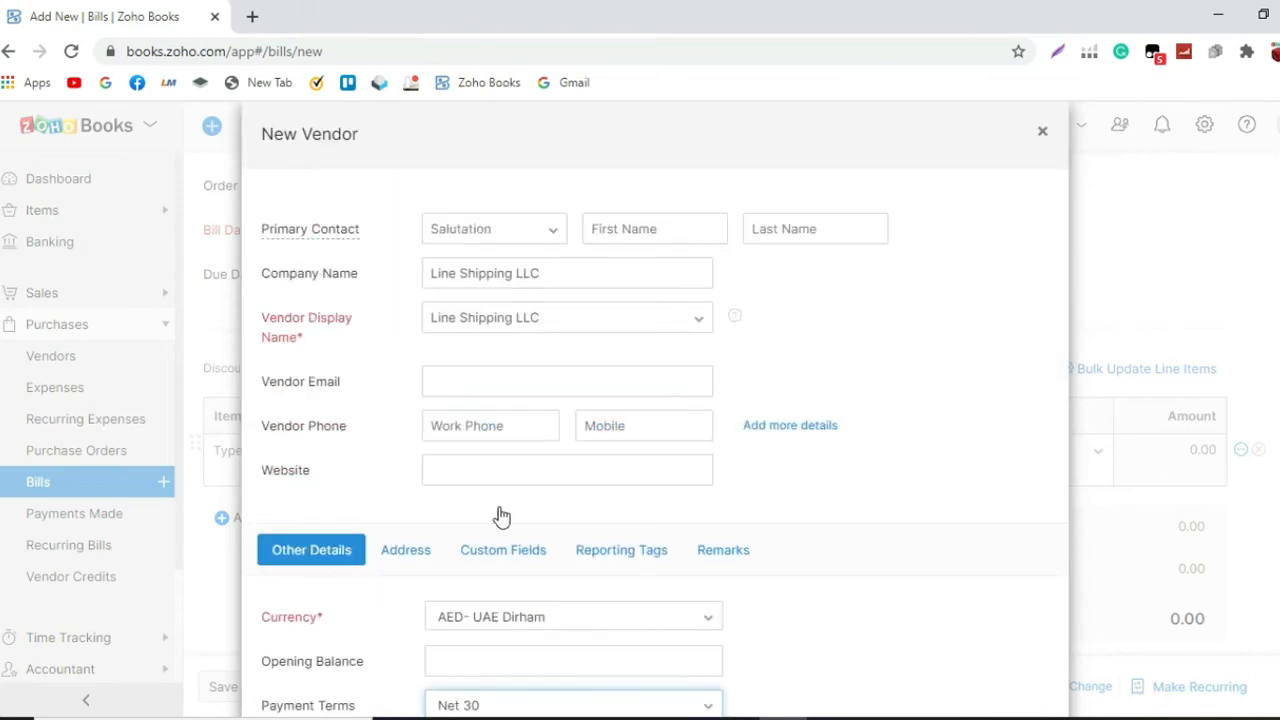
scroll(498, 503, "down", 3)
left_click(293, 660)
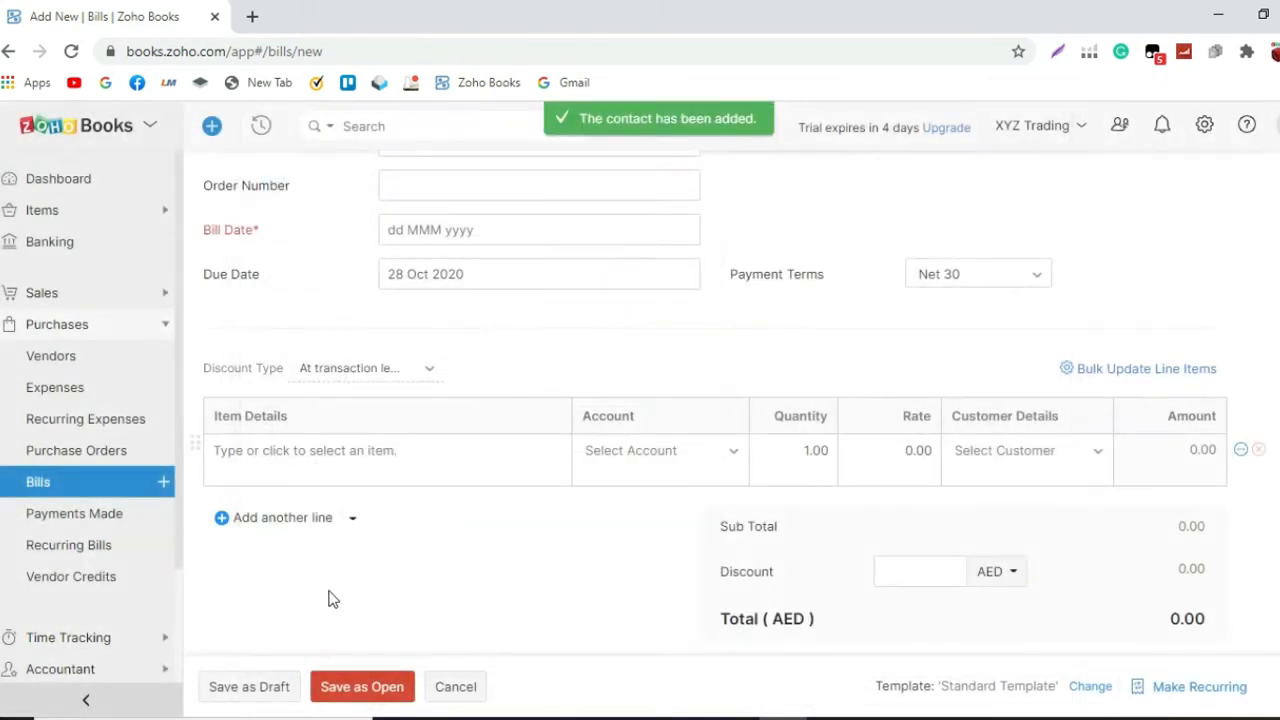
Step: Enter BP12345 OR INVOICE 56780 as the bill number
left_click(483, 336)
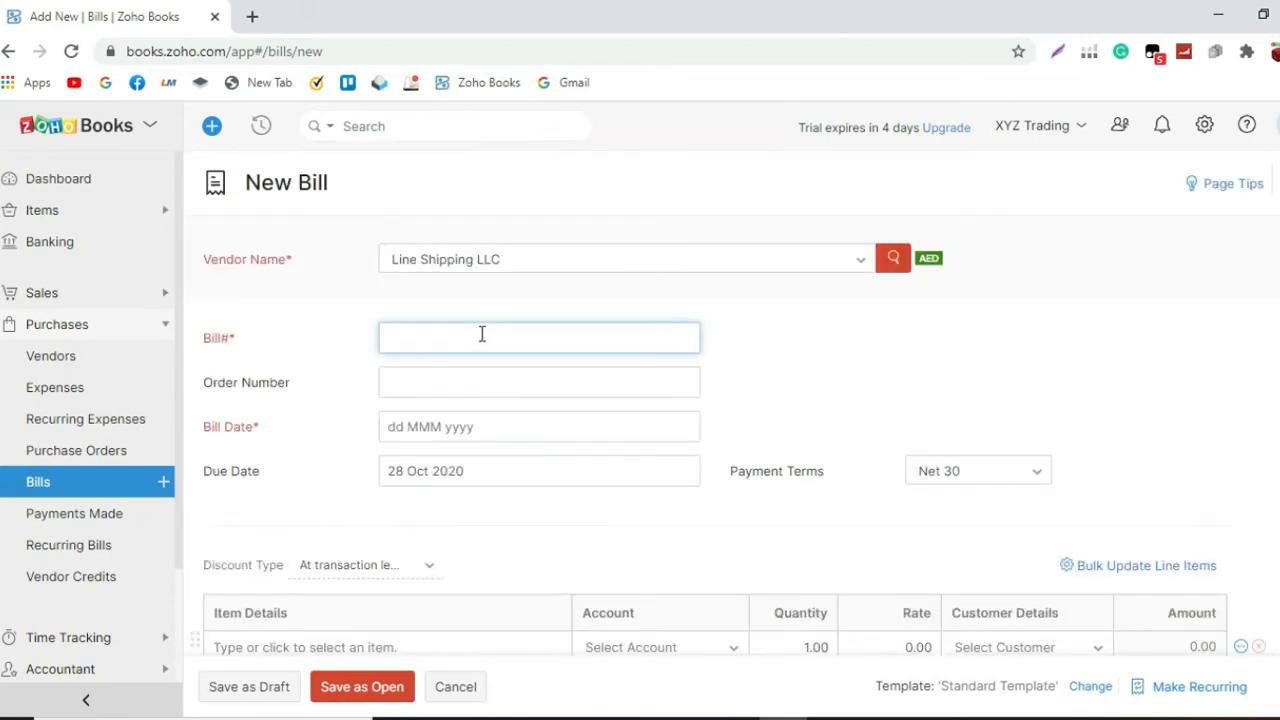
type("BP12345 OR INVOICE 56780")
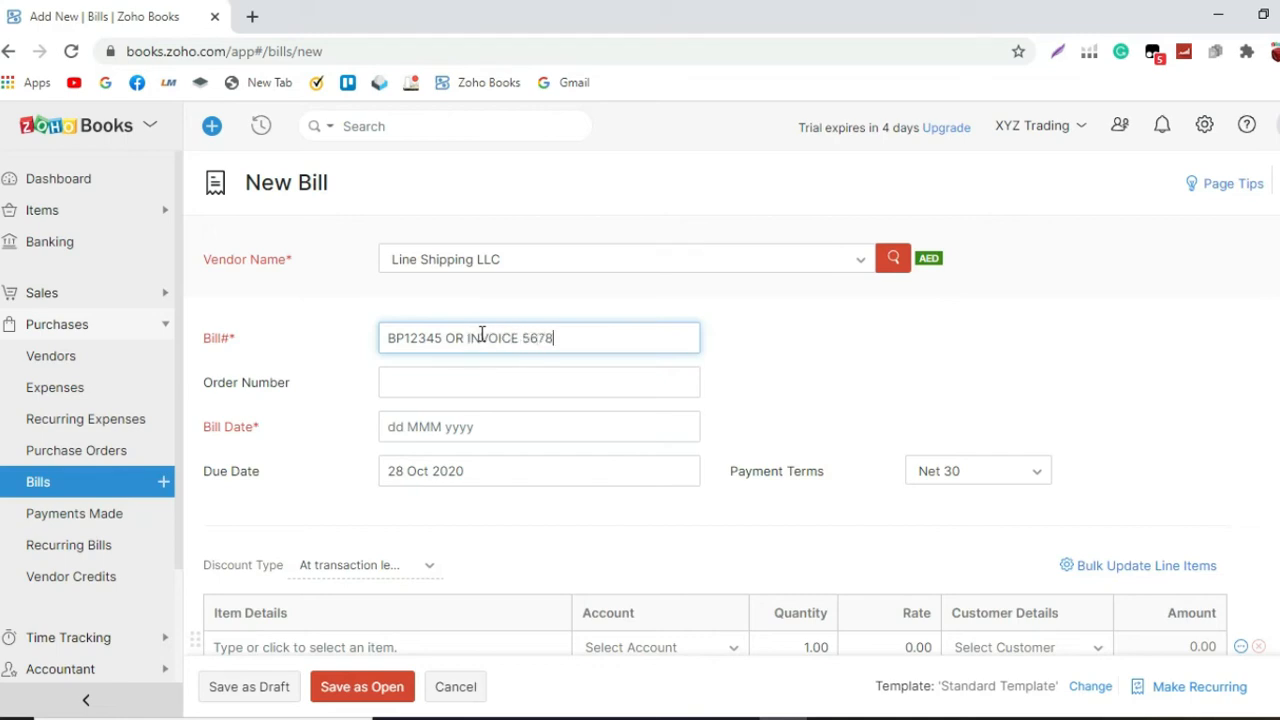
Step: Enter the purchase order number on the bill and set the bill date to 28 Oct 2020
left_click(467, 376)
type("dd")
key("BackSpace")
key("BackSpace")
type("PO 123455")
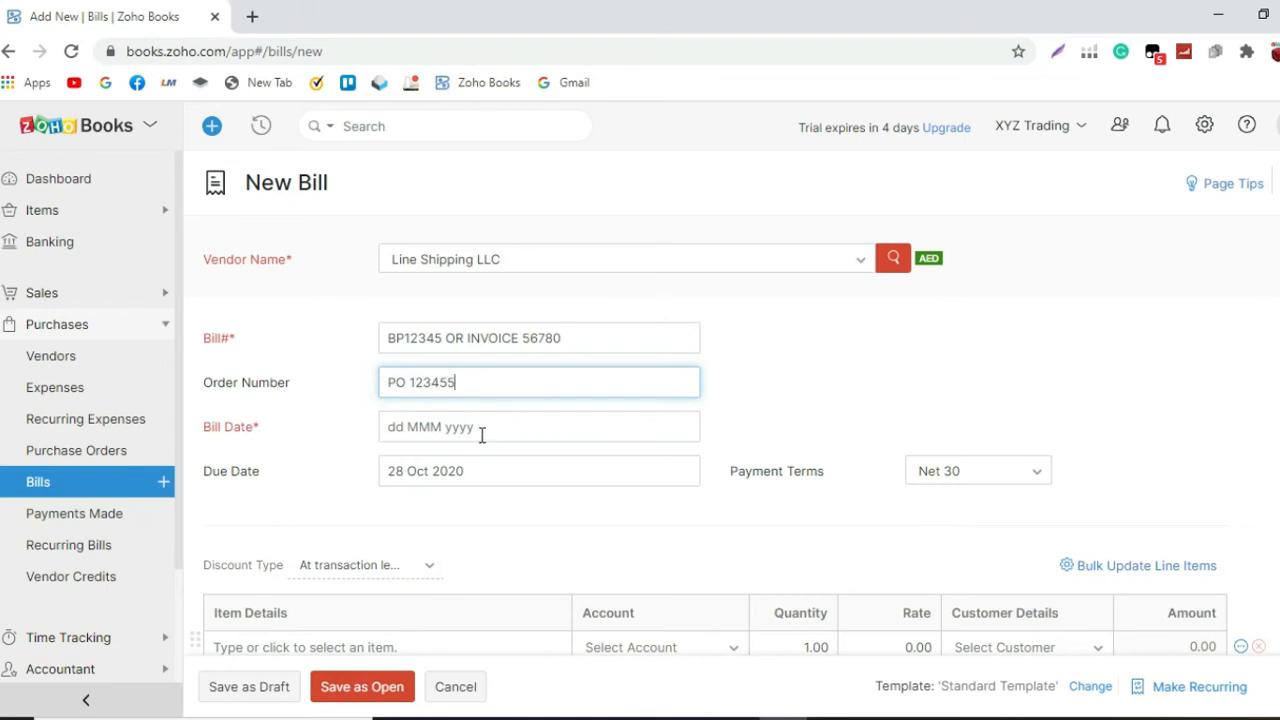
left_click(483, 432)
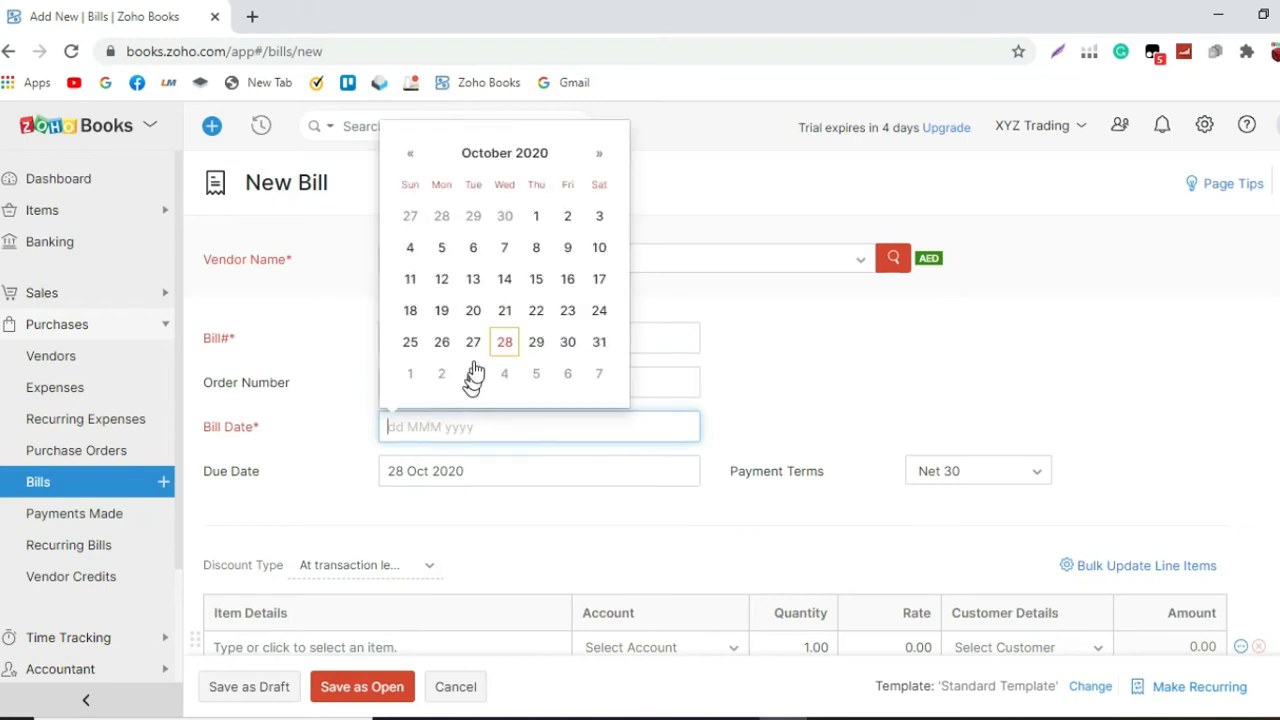
left_click(507, 347)
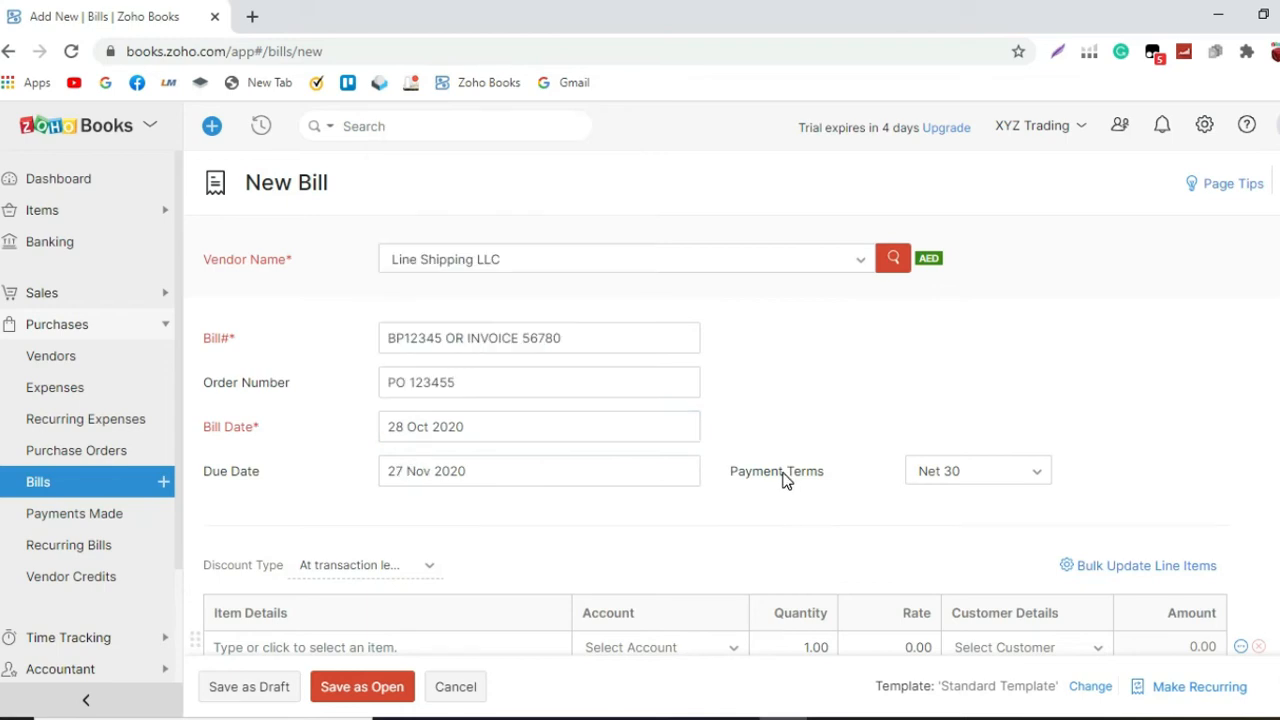
Step: Enter Ocean Freight as the item details of the bill's first line
scroll(785, 477, "down", 1)
scroll(785, 477, "down", 1)
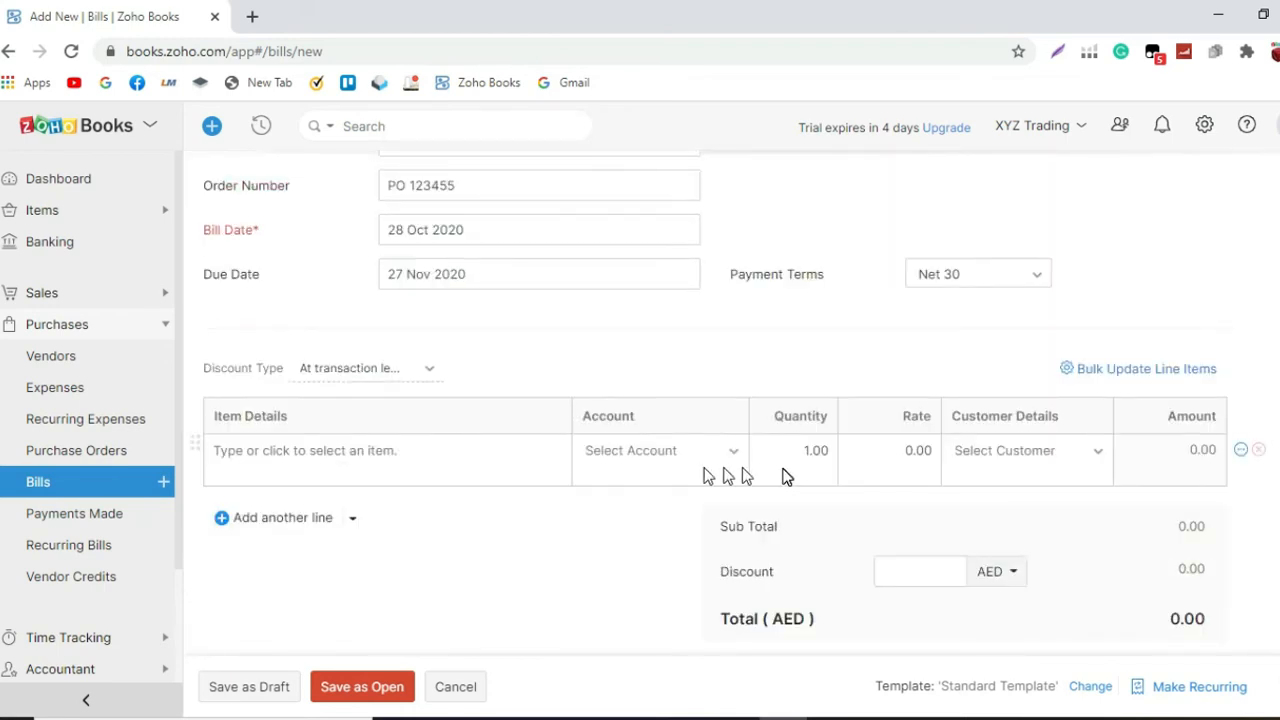
left_click(523, 442)
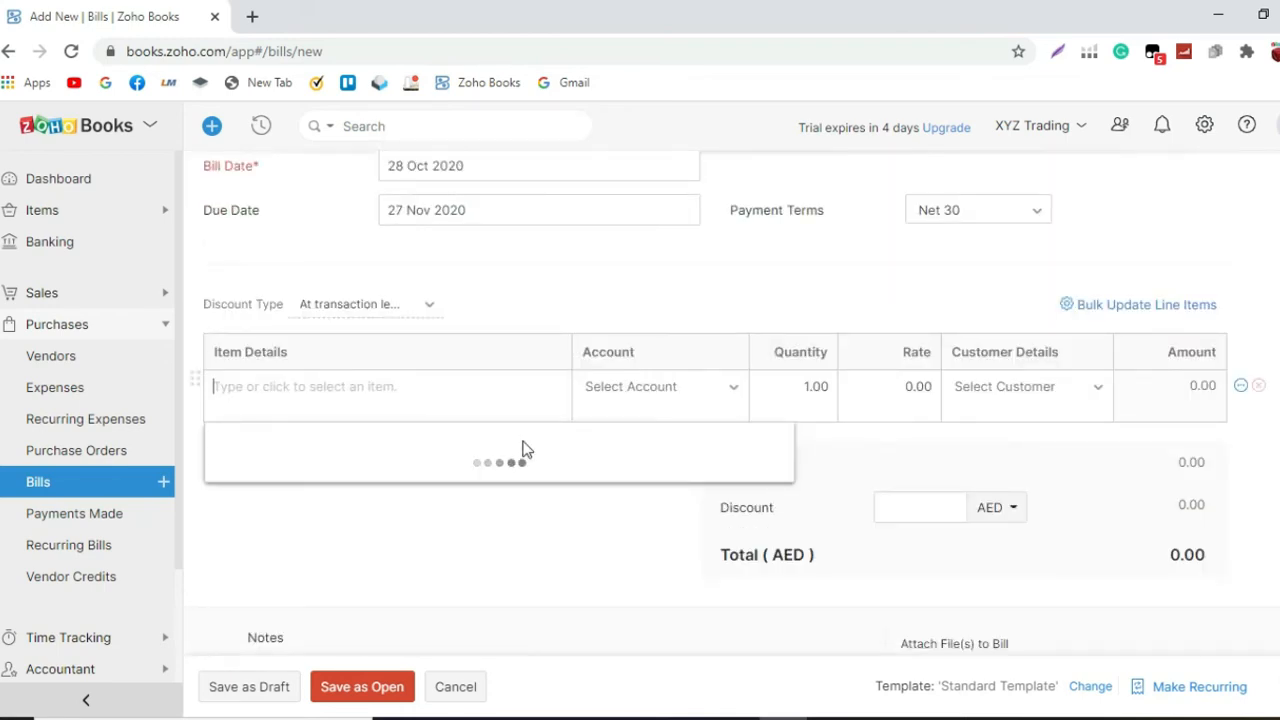
type("oCEAN")
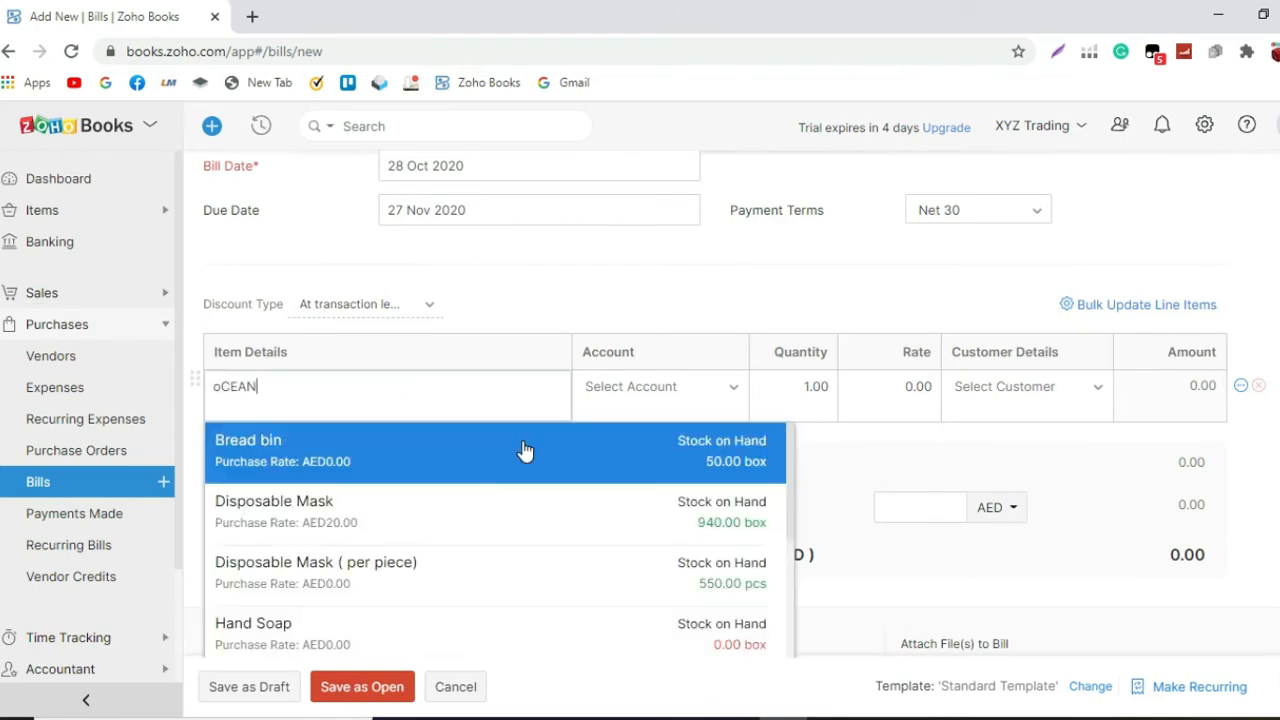
key("BackSpace")
key("BackSpace")
key("BackSpace")
key("BackSpace")
key("BackSpace")
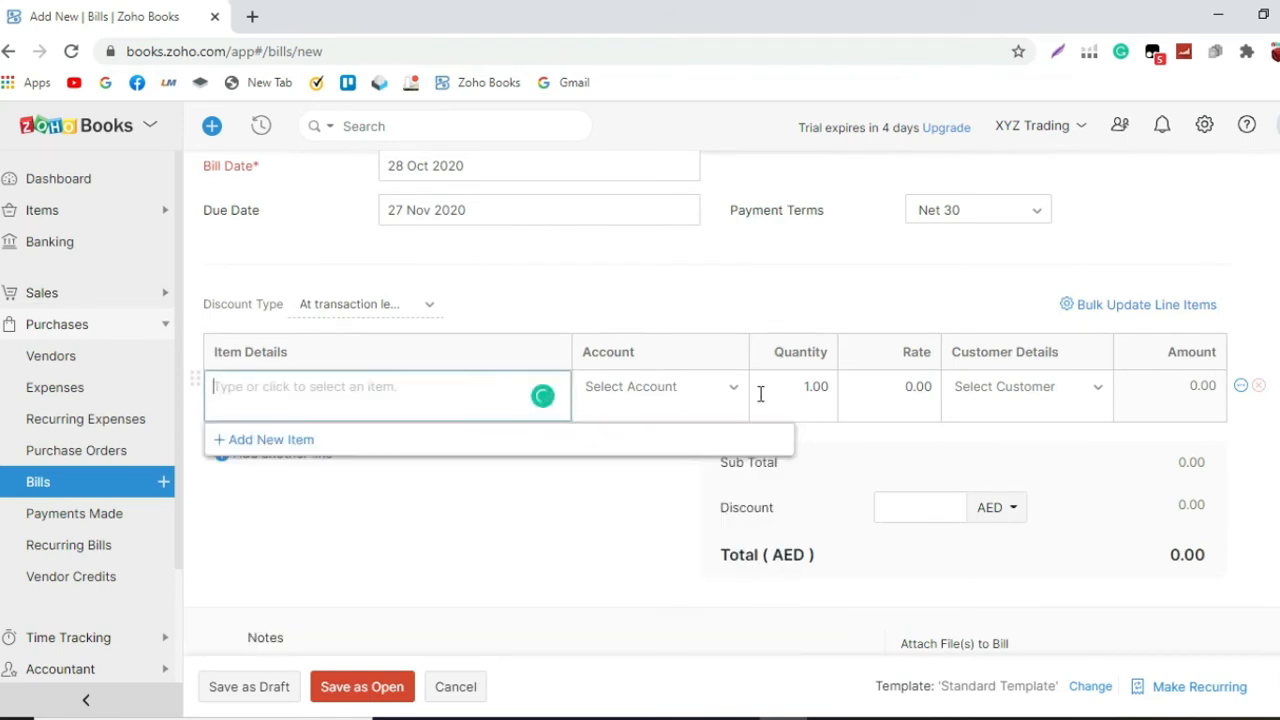
type("oC")
key("BackSpace")
key("BackSpace")
type("Oe")
type("ean F")
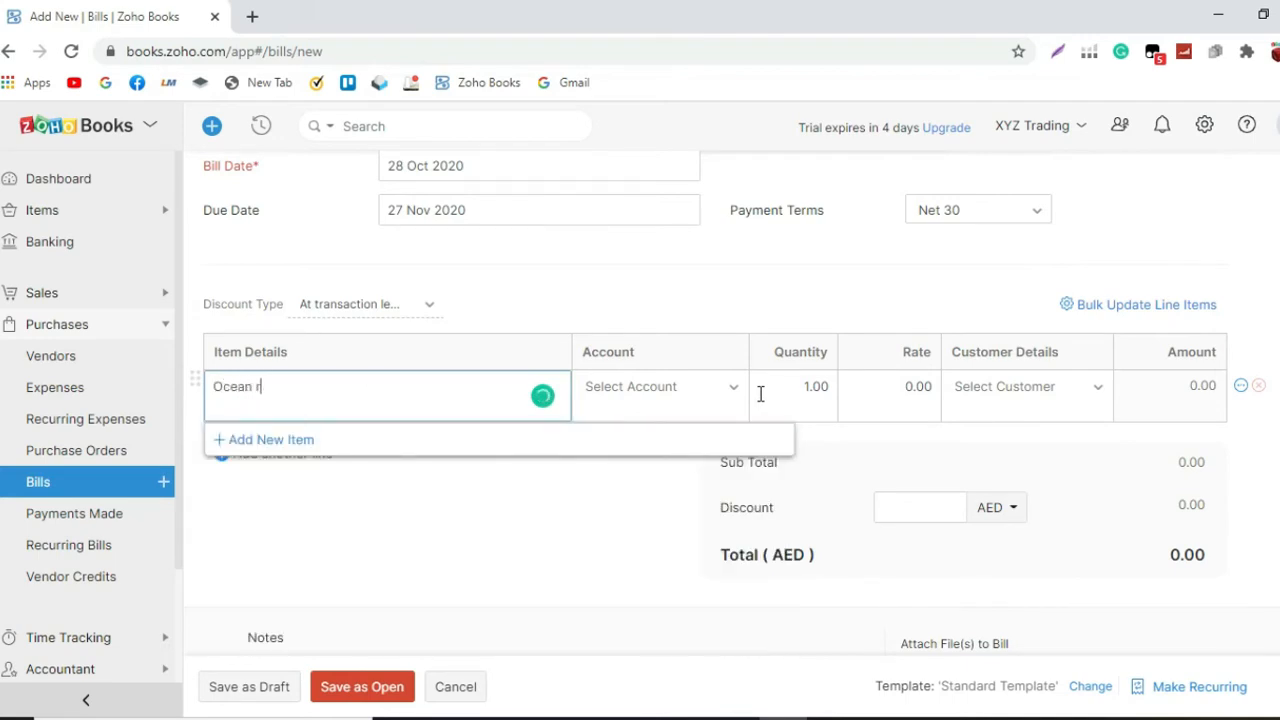
type("reight")
Step: Assign the Ocean Freight line to the Freight Cost account and set its rate to 1000
left_click(723, 396)
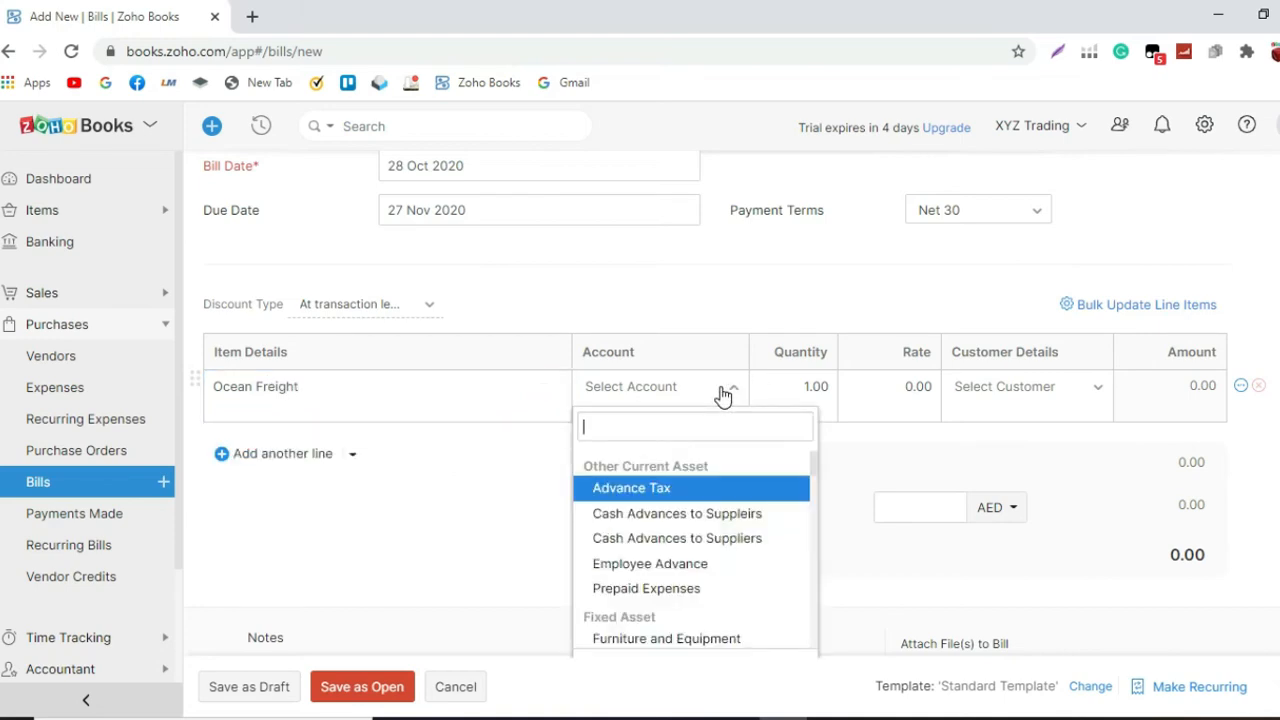
type("freigh")
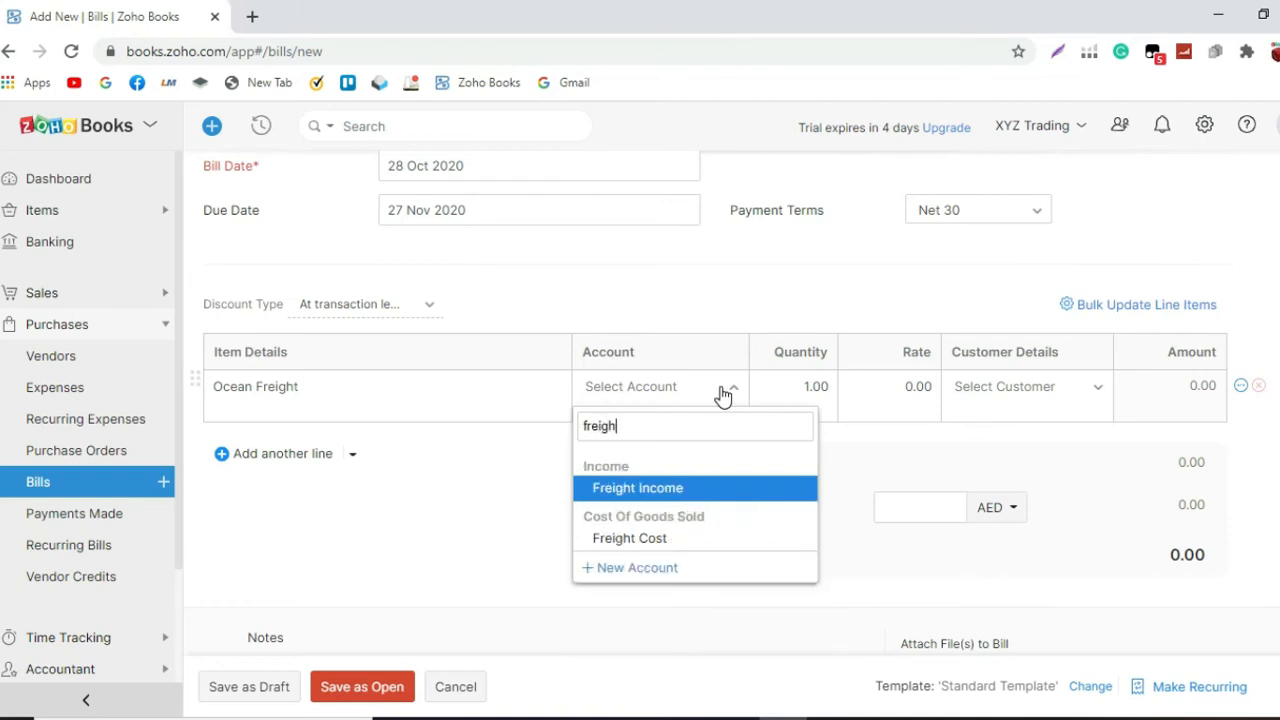
left_click(708, 538)
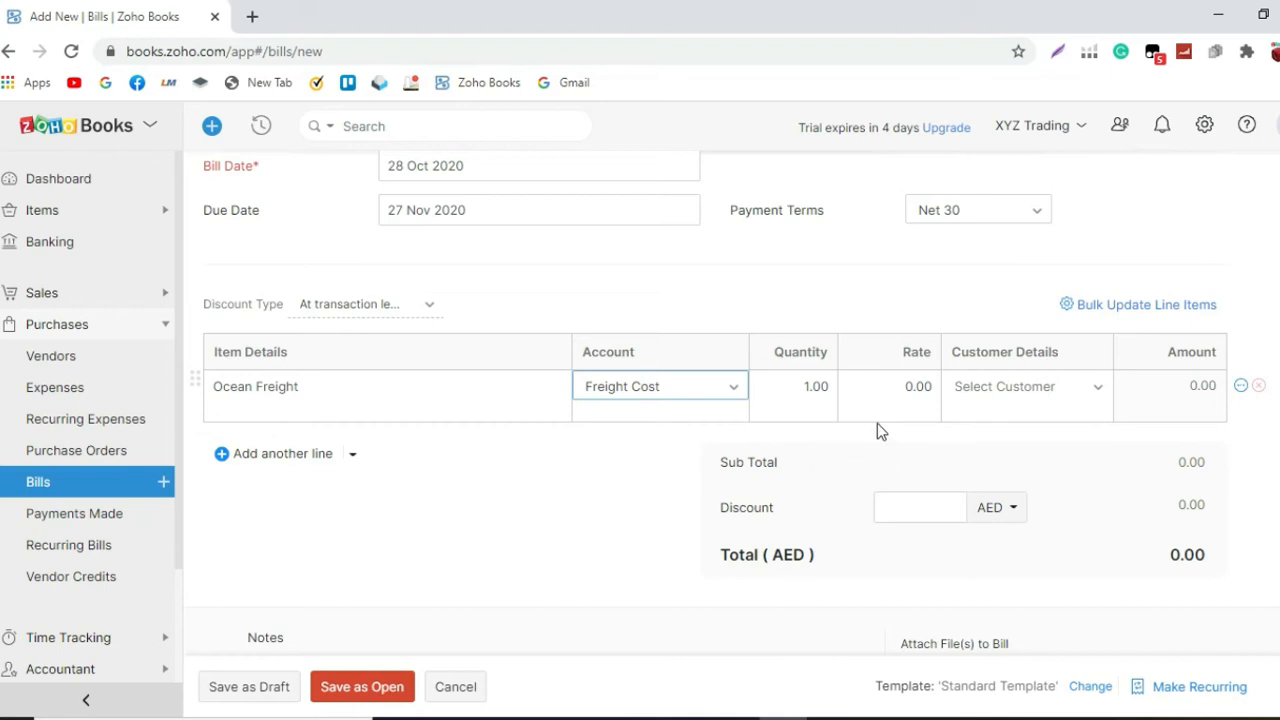
left_click(888, 387)
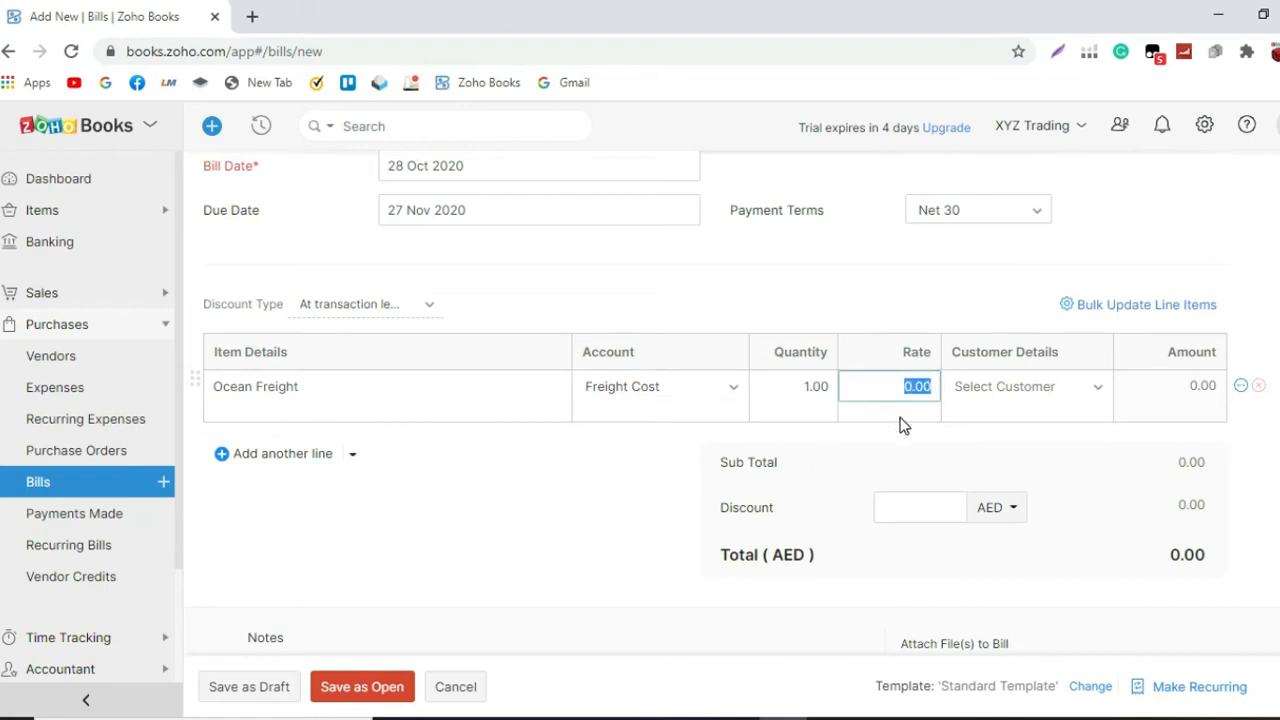
type("1000")
Step: Add a second line to the bill with Customs Duty as its item details
left_click(337, 455)
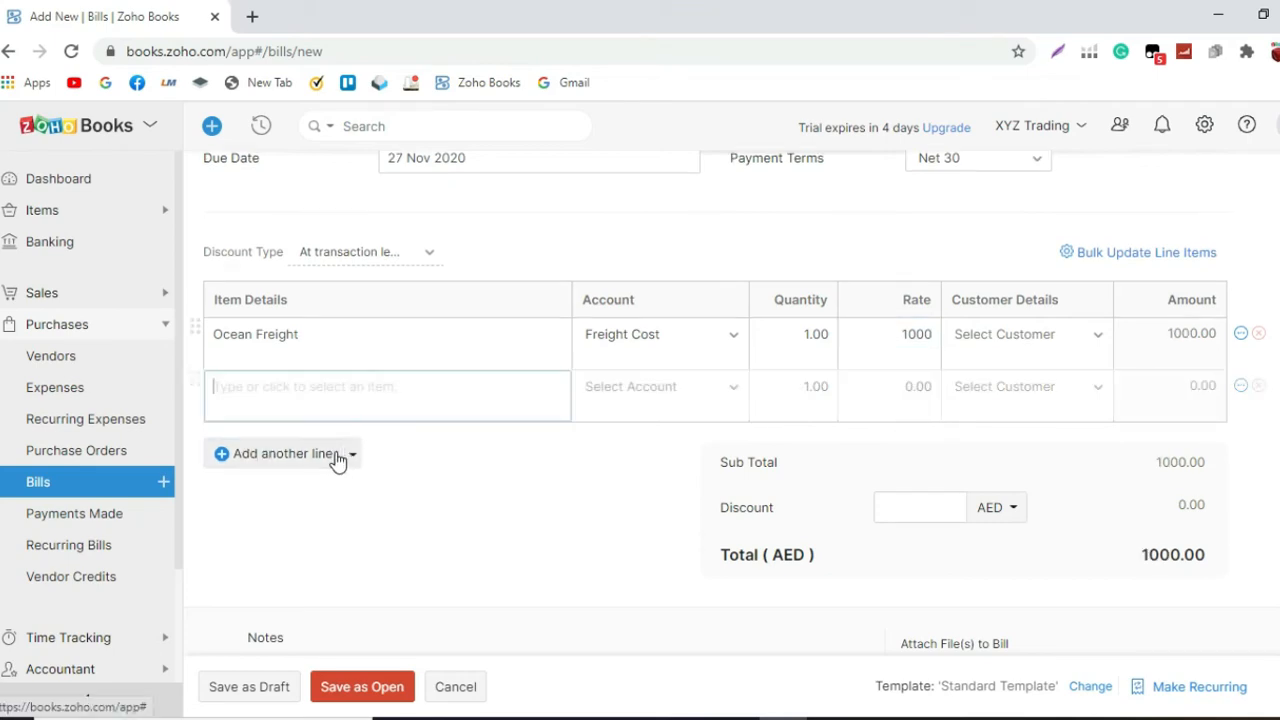
left_click(358, 391)
type("Customer")
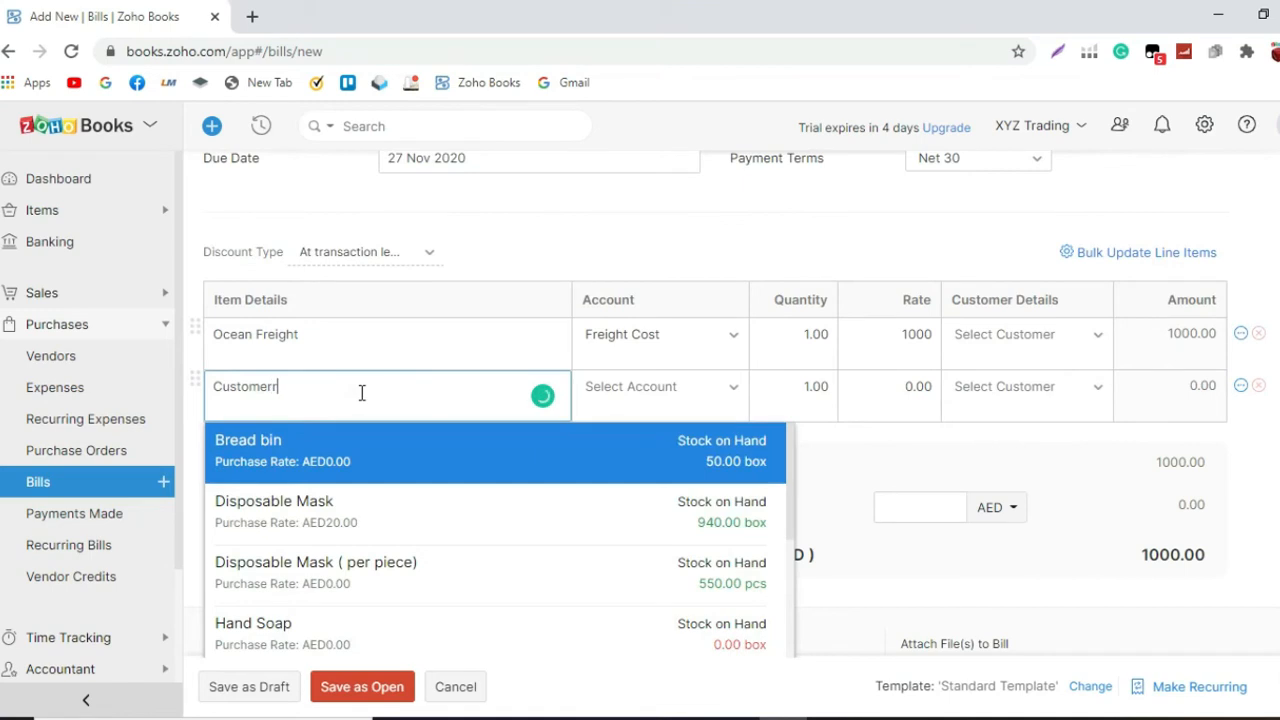
key("BackSpace")
type("s")
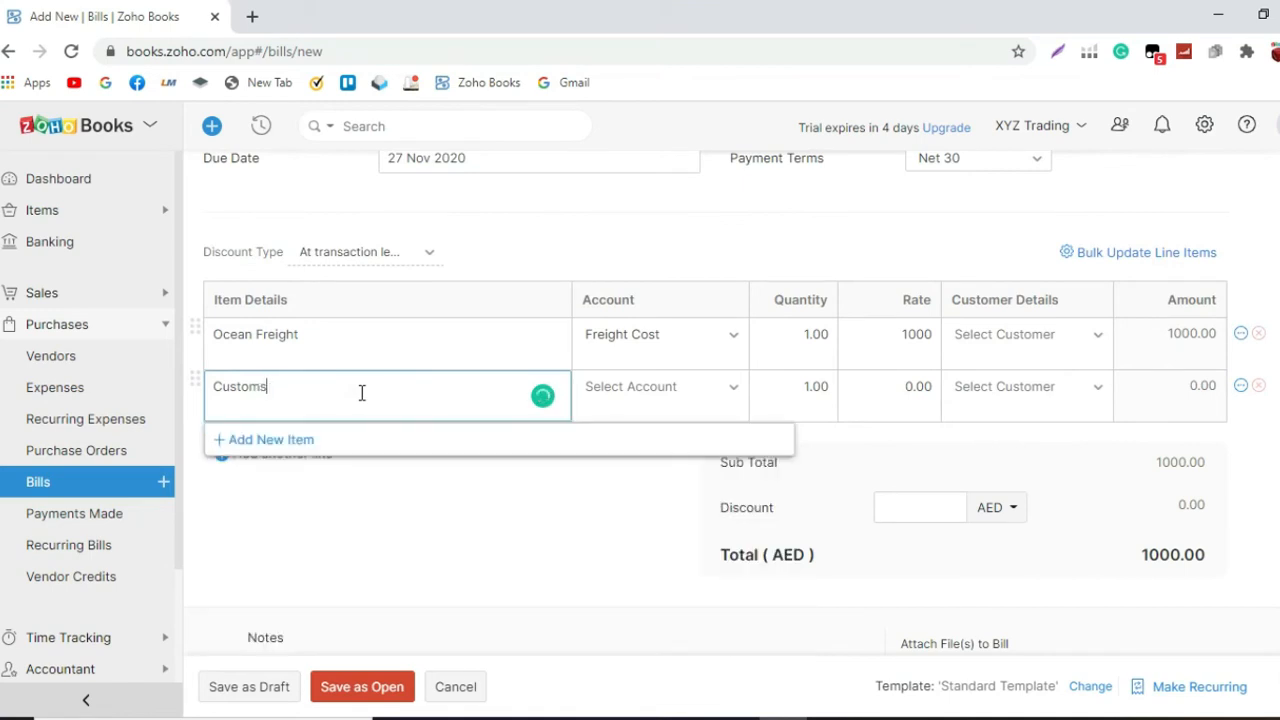
type(" Duty")
key("BackSpace")
type("ty")
Step: Assign the Customs Duty line to the Freight Cost account and set its rate to 200
left_click(725, 388)
type("freight")
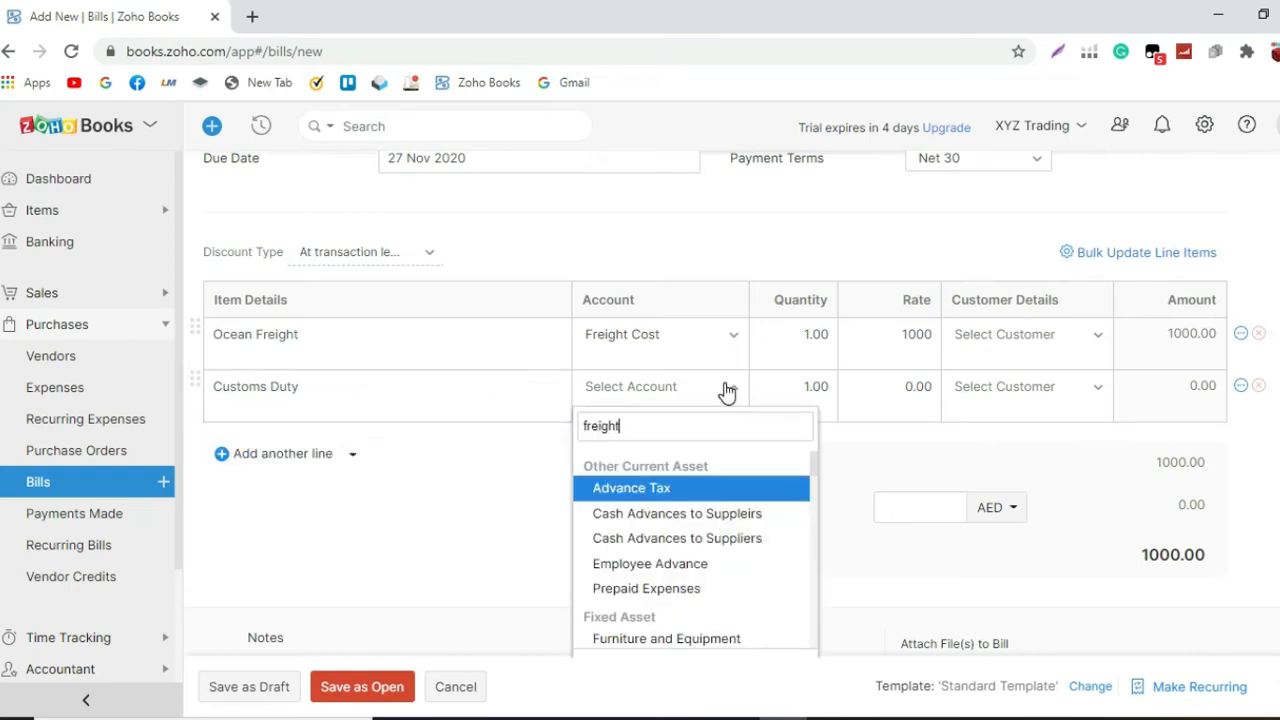
type(" co")
left_click(763, 491)
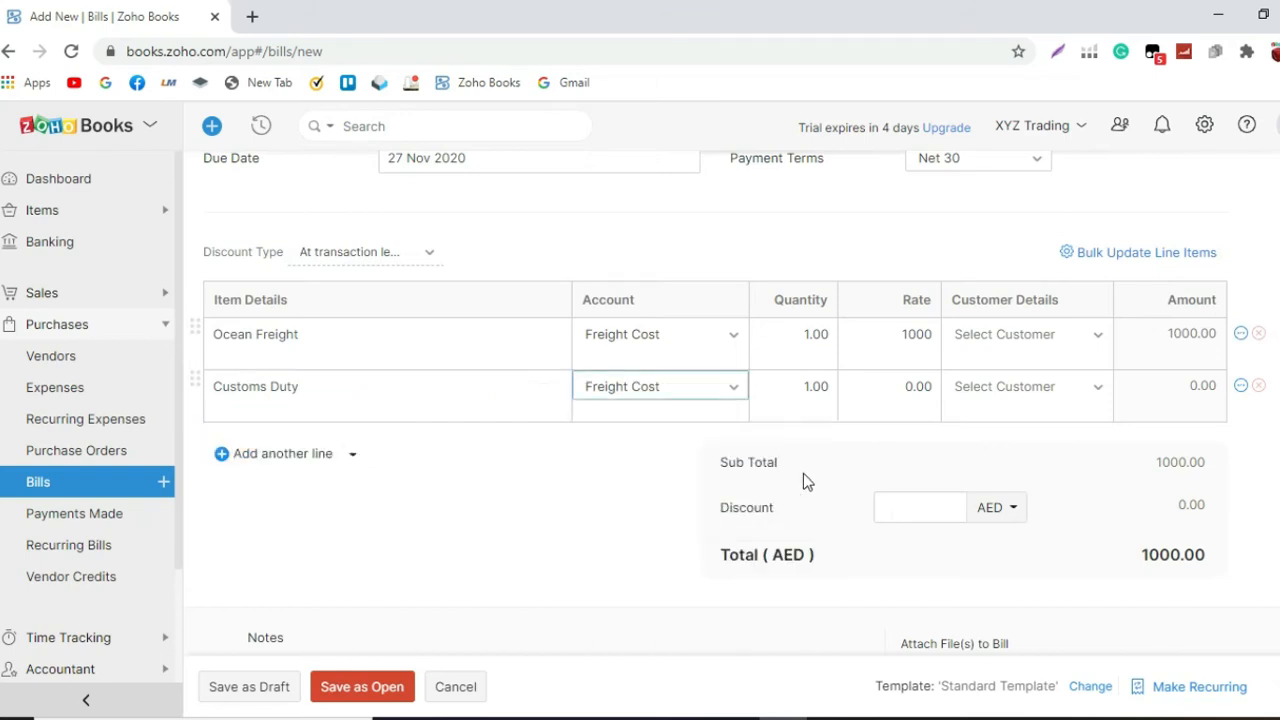
left_click(922, 386)
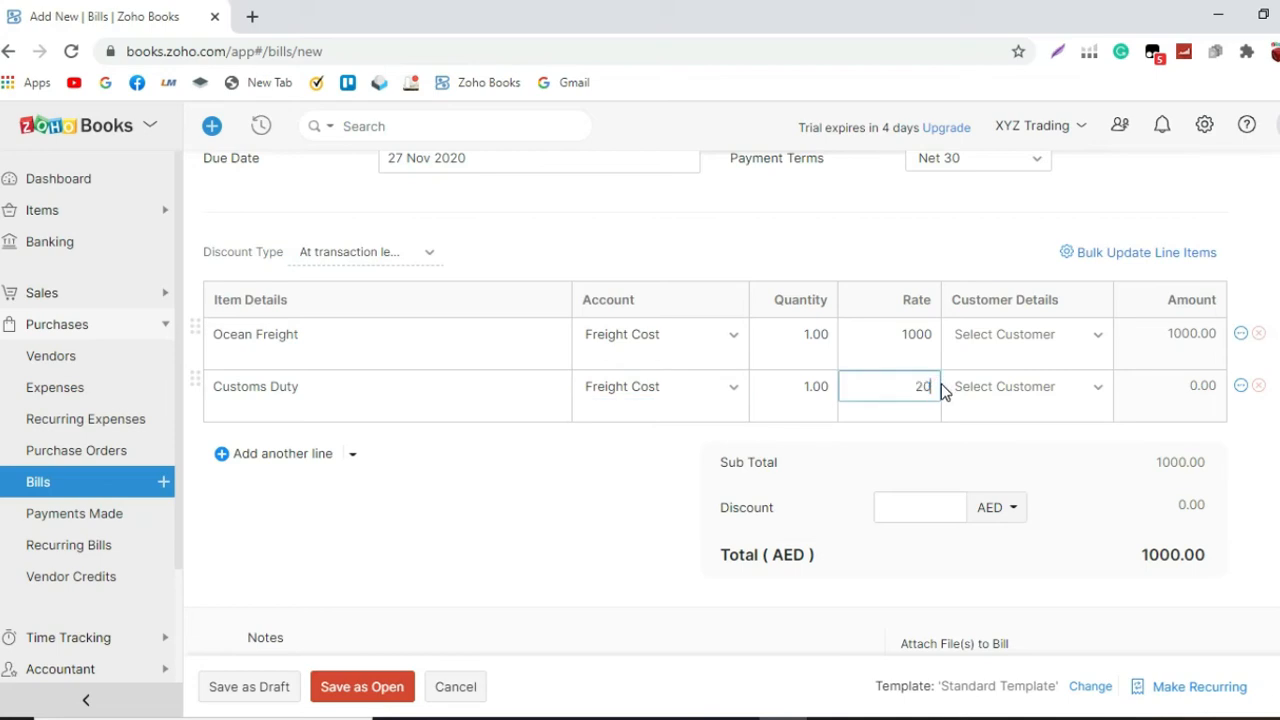
left_click(905, 440)
scroll(905, 440, "up", 3)
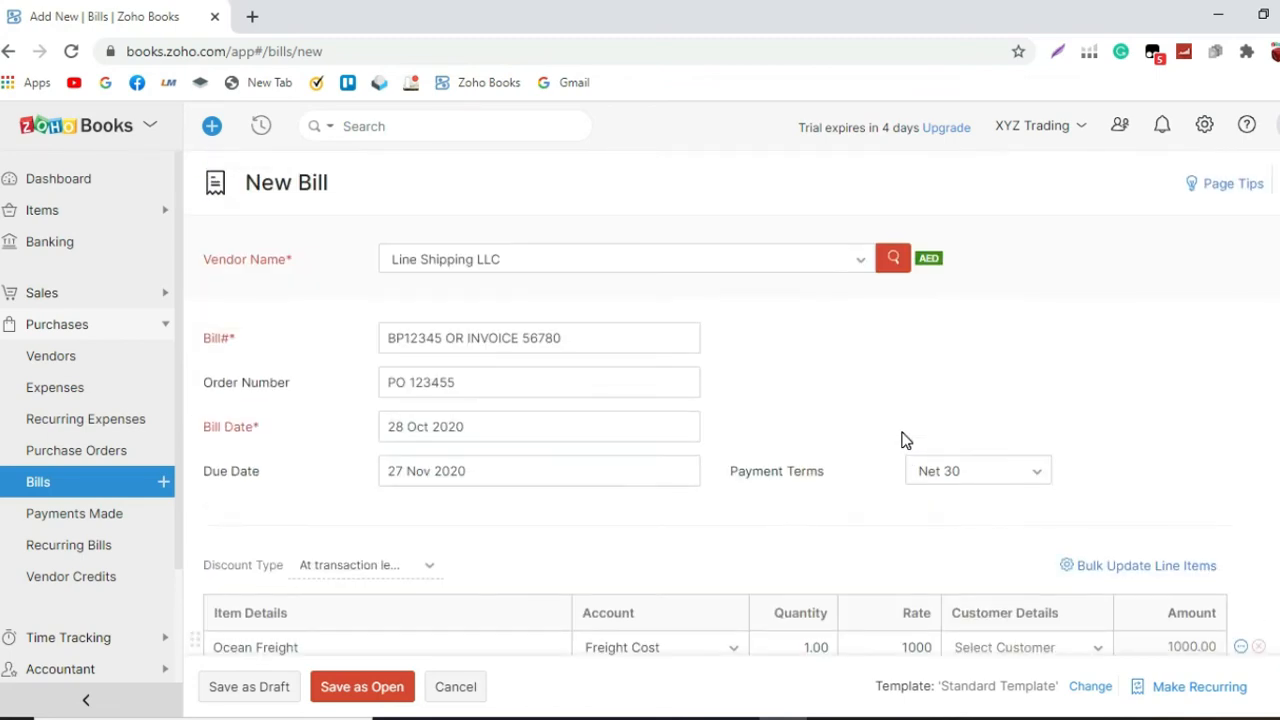
scroll(902, 436, "down", 2)
scroll(898, 433, "down", 1)
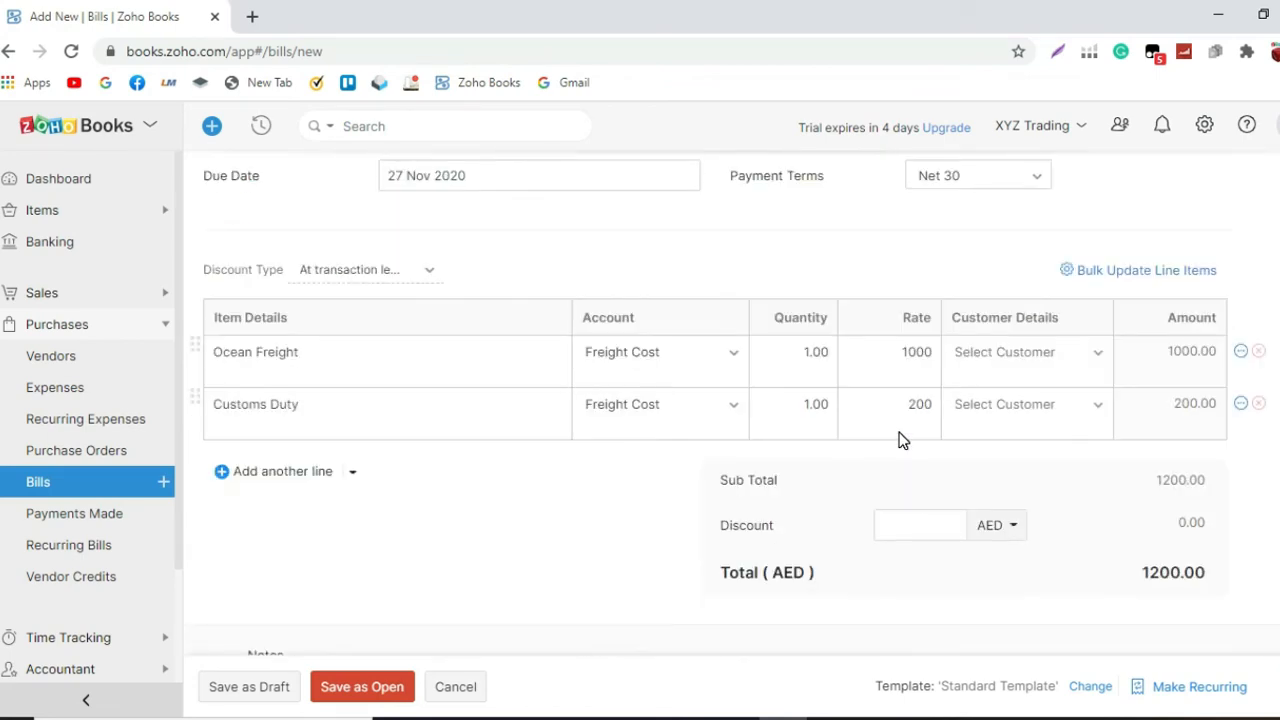
scroll(506, 640, "up", 3)
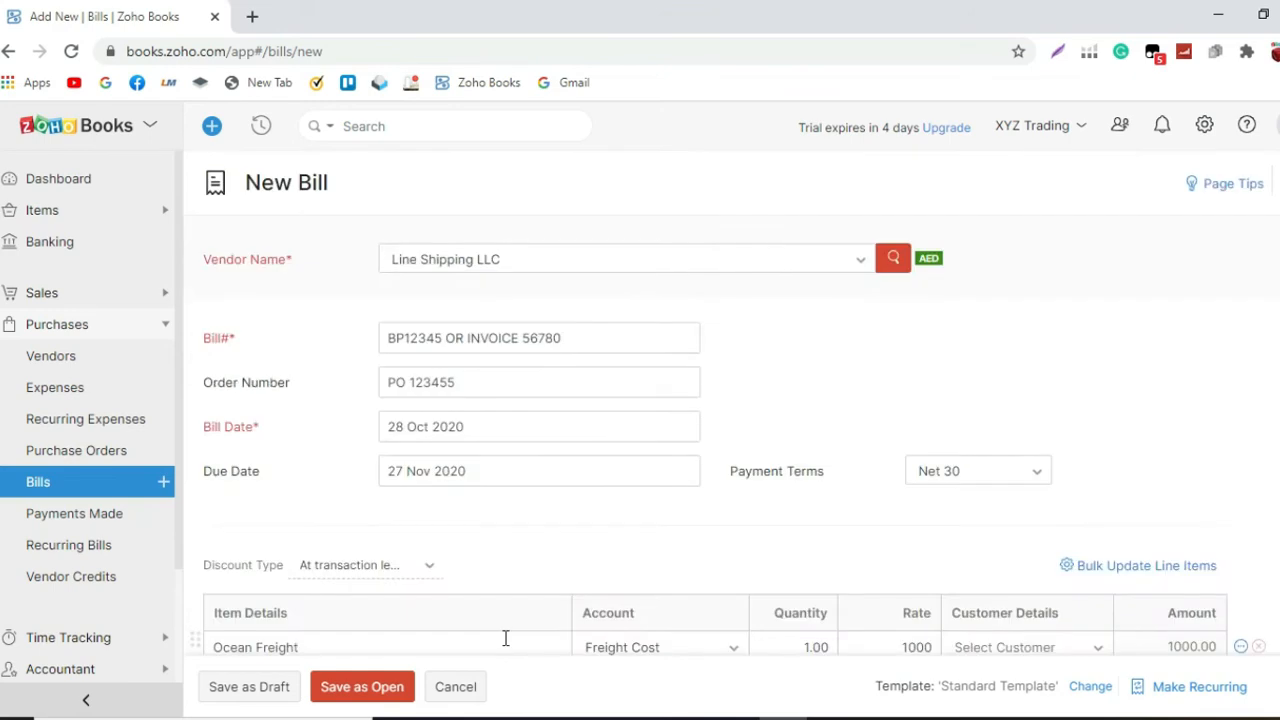
scroll(506, 640, "down", 1)
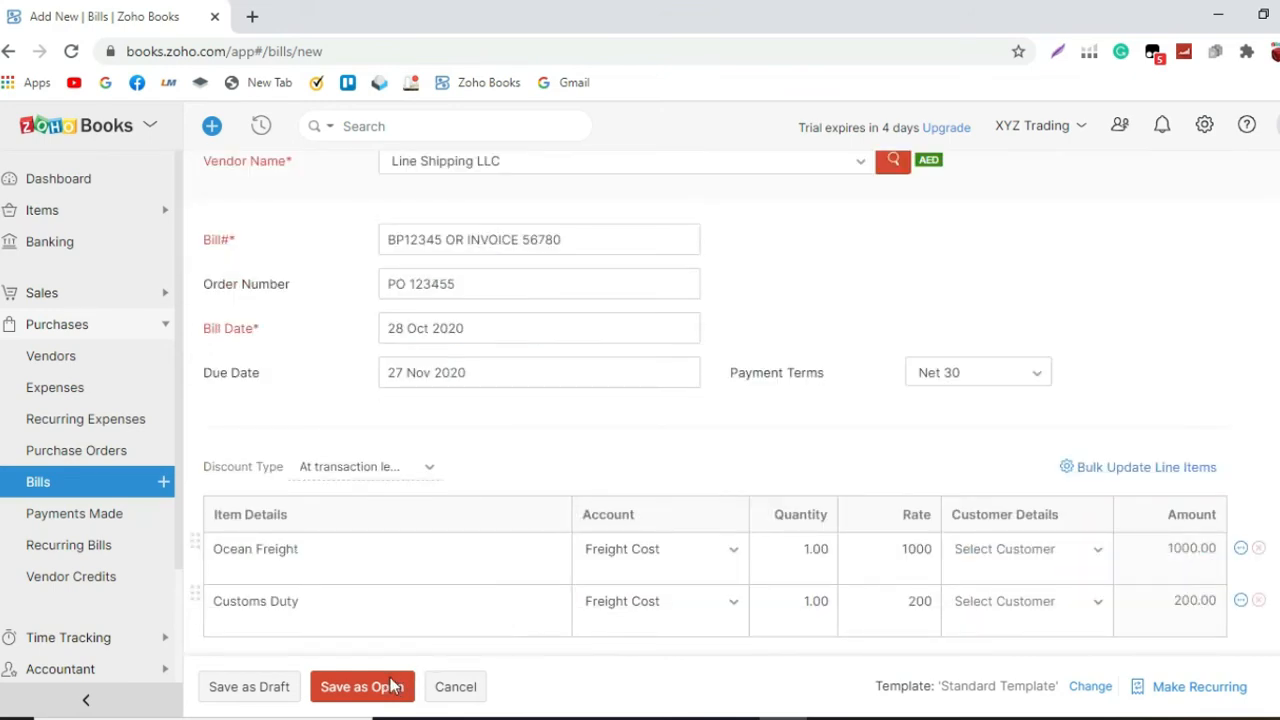
Step: Save the Line Shipping LLC bill as open and clone it into a new bill
left_click(393, 685)
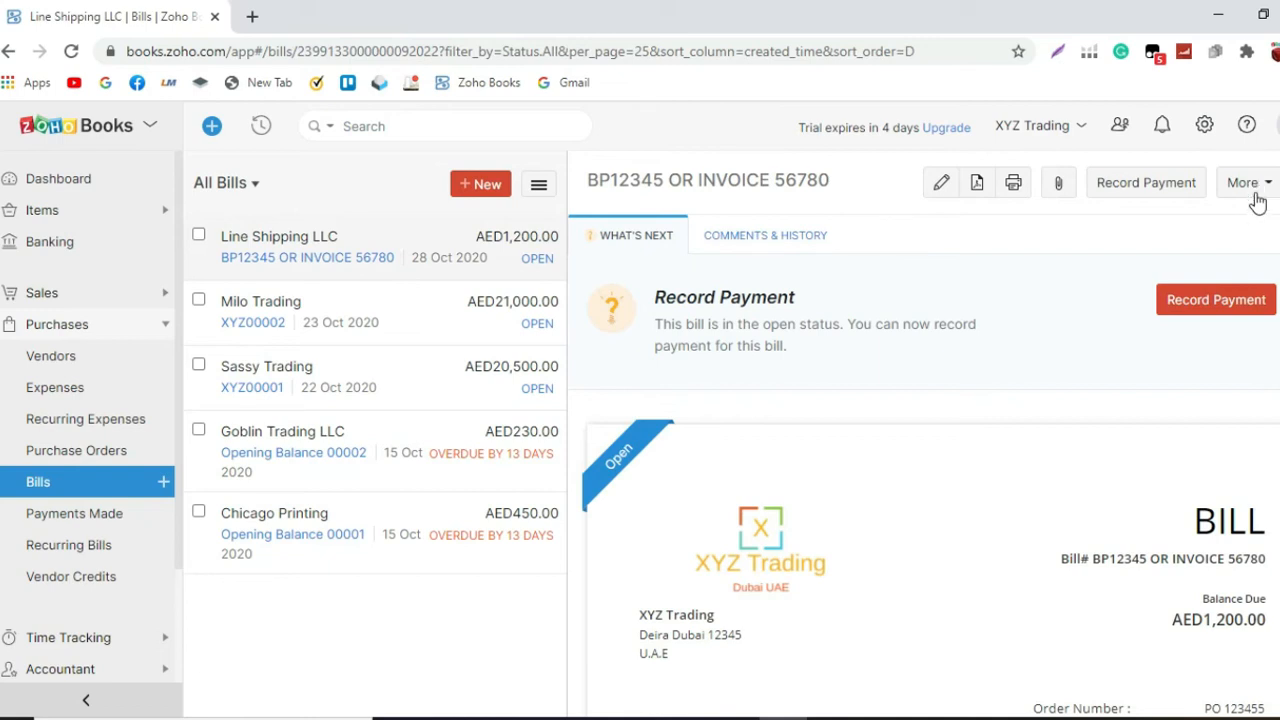
left_click(1247, 183)
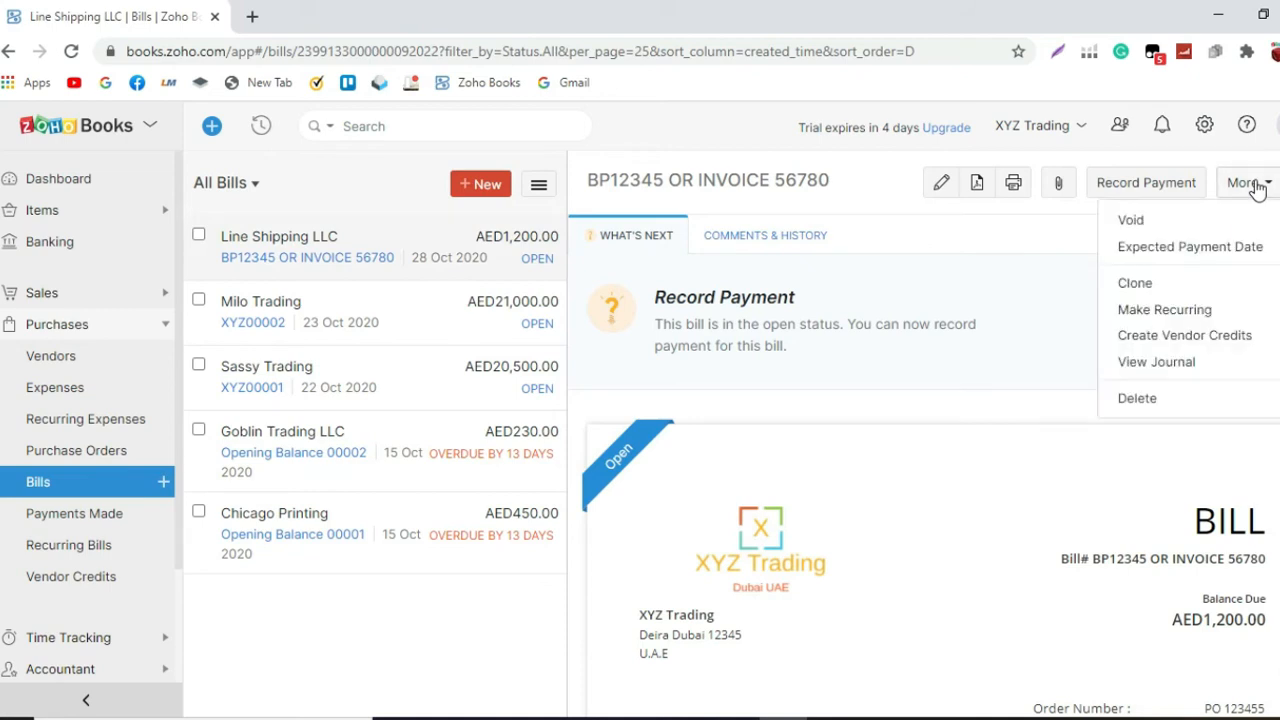
left_click(1195, 290)
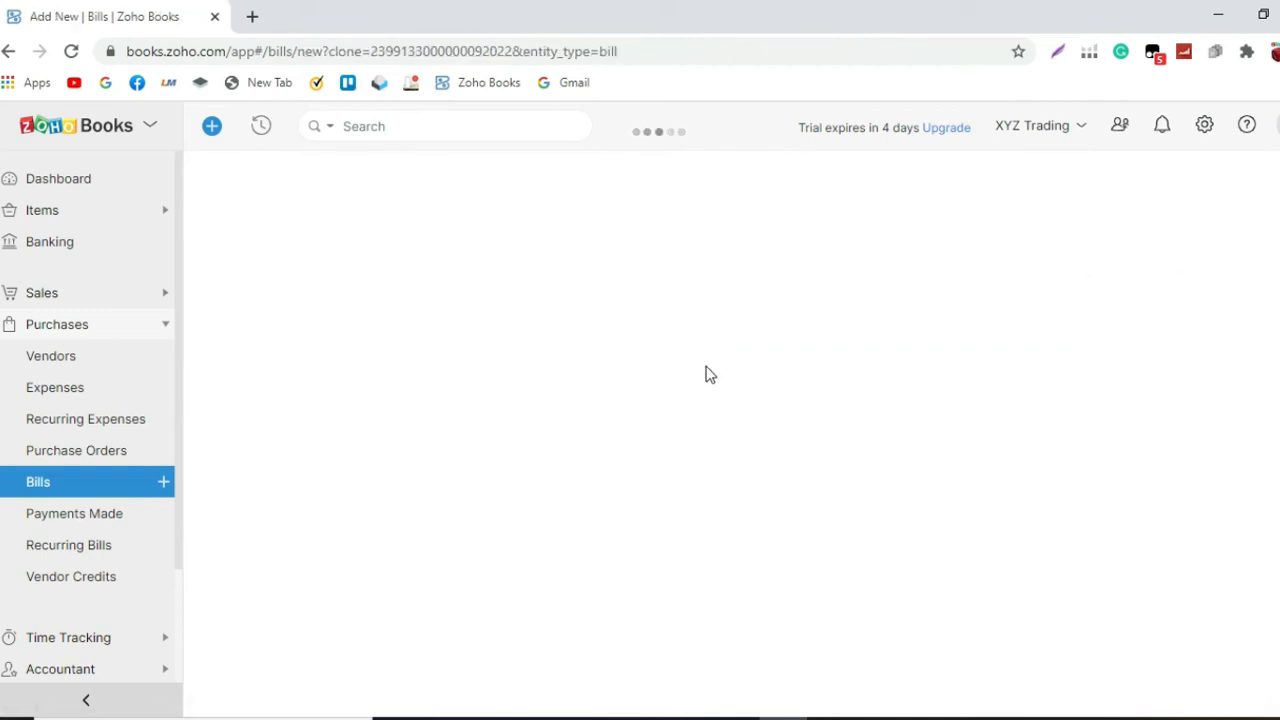
Step: Set the cloned bill's number to BP123435 OR INV 89778 and enter a new purchase order number
left_click(548, 339)
type("BP1")
type("23")
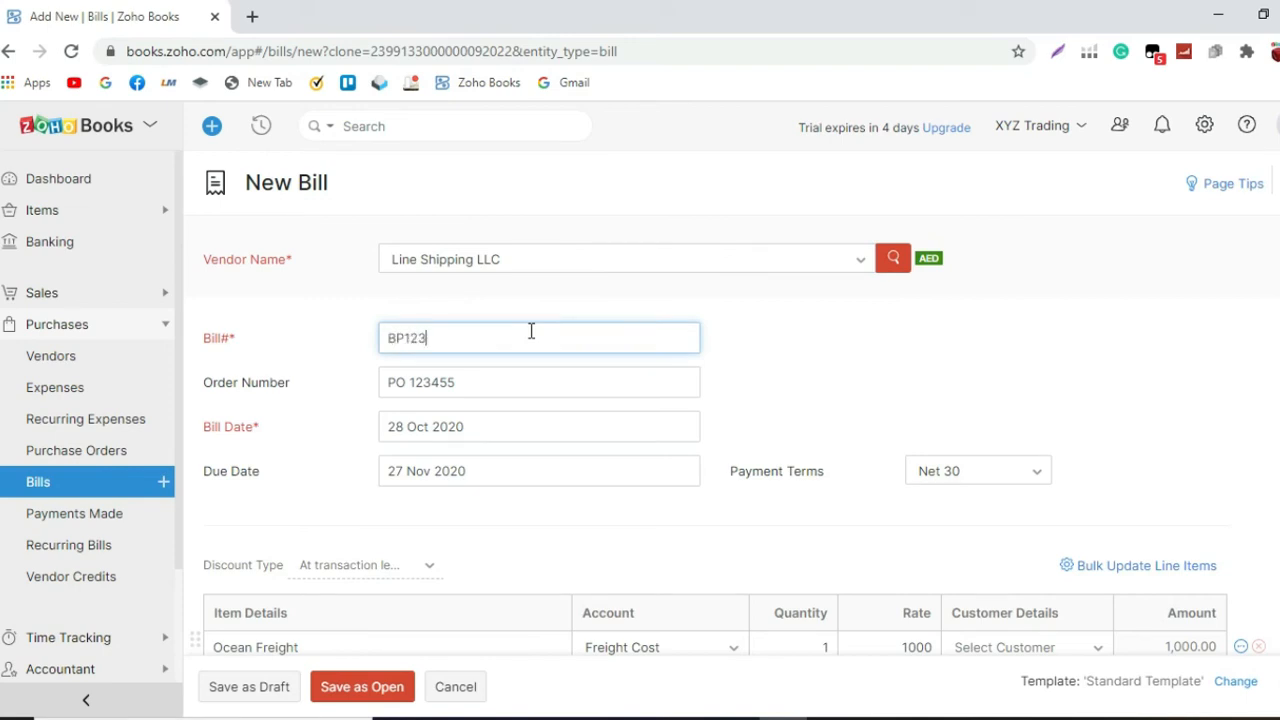
type("435 OR INV 89778")
left_click(497, 385)
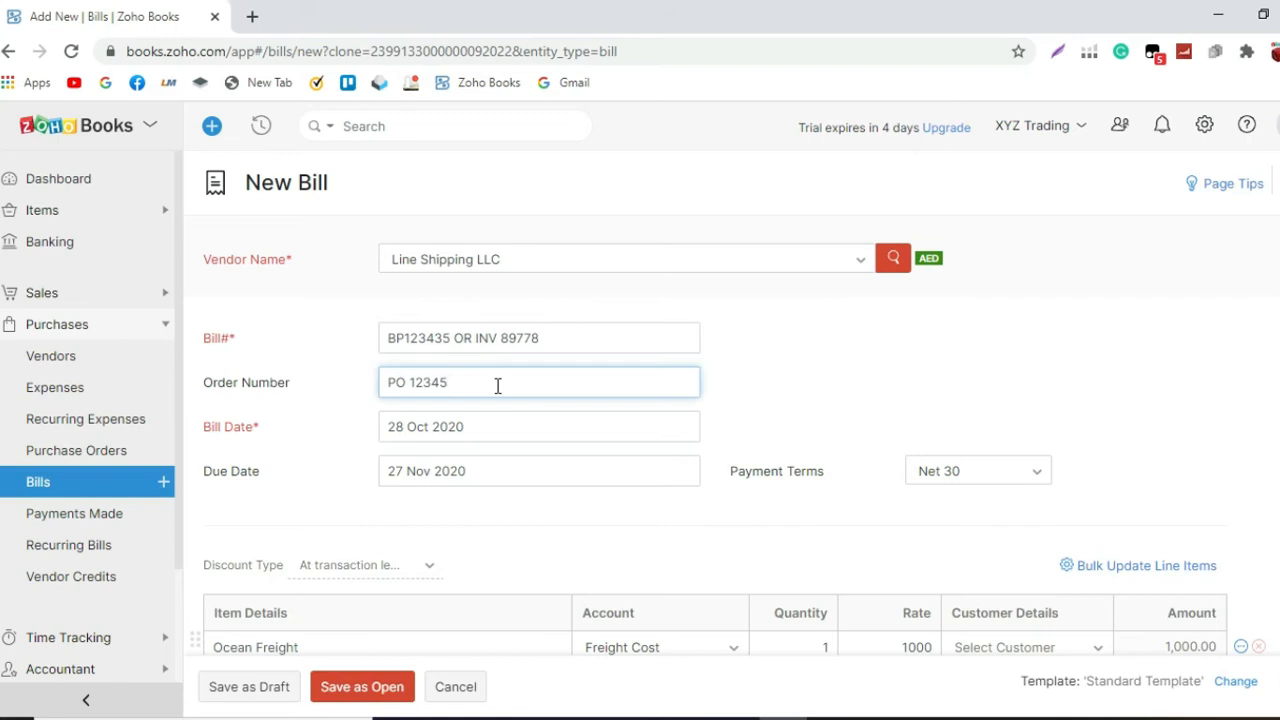
type("44")
Step: Assign both the Ocean Freight and Customs Duty lines to the Cash Advances to Suppliers account
scroll(494, 434, "down", 2)
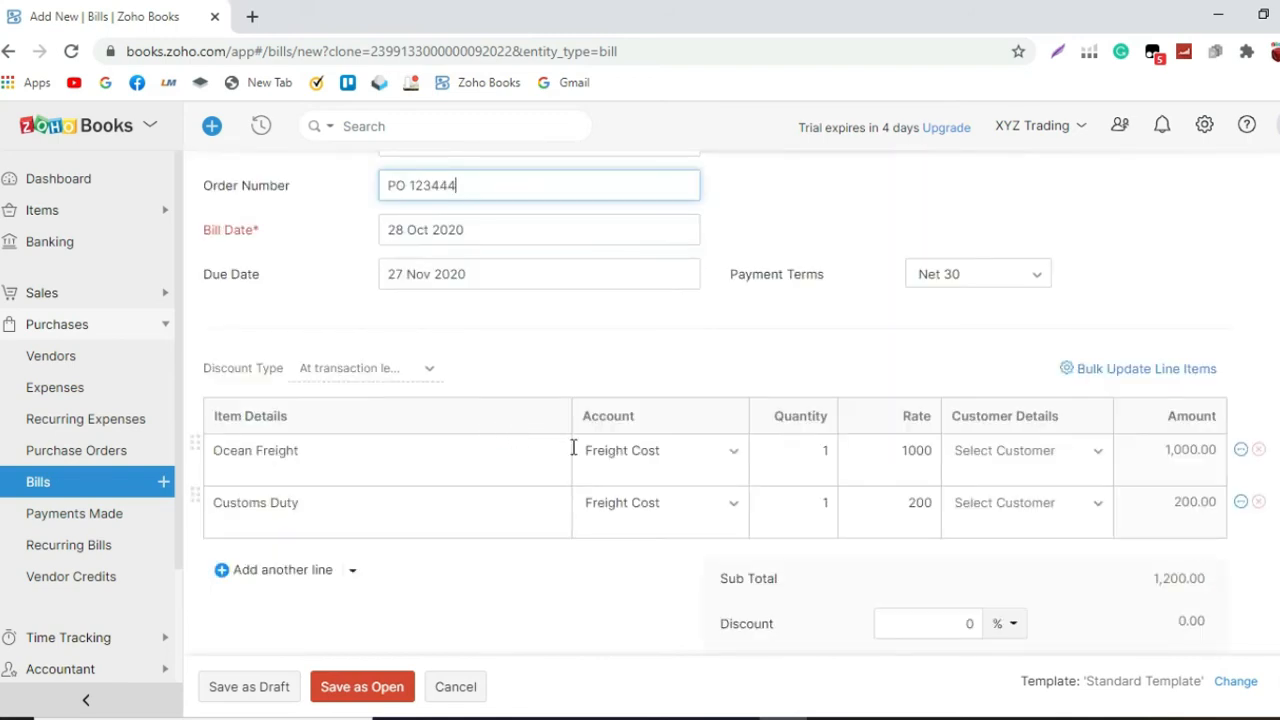
left_click(695, 458)
type("CAS")
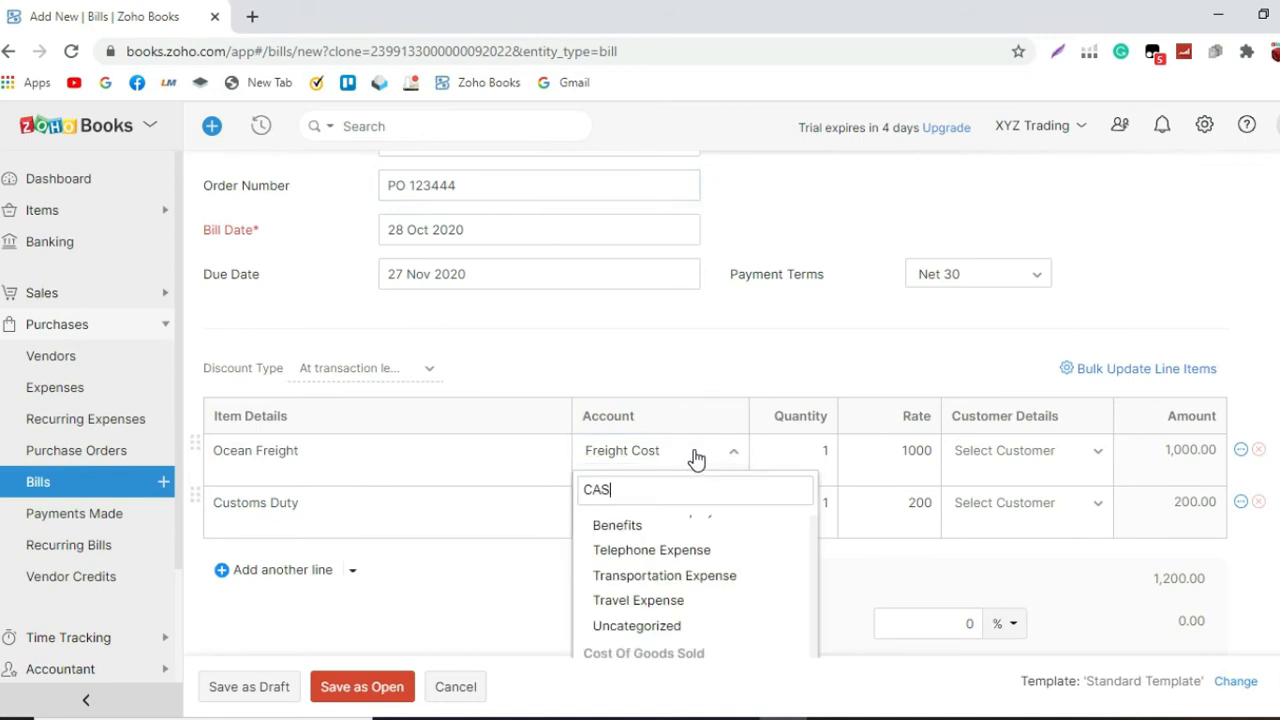
left_click(726, 554)
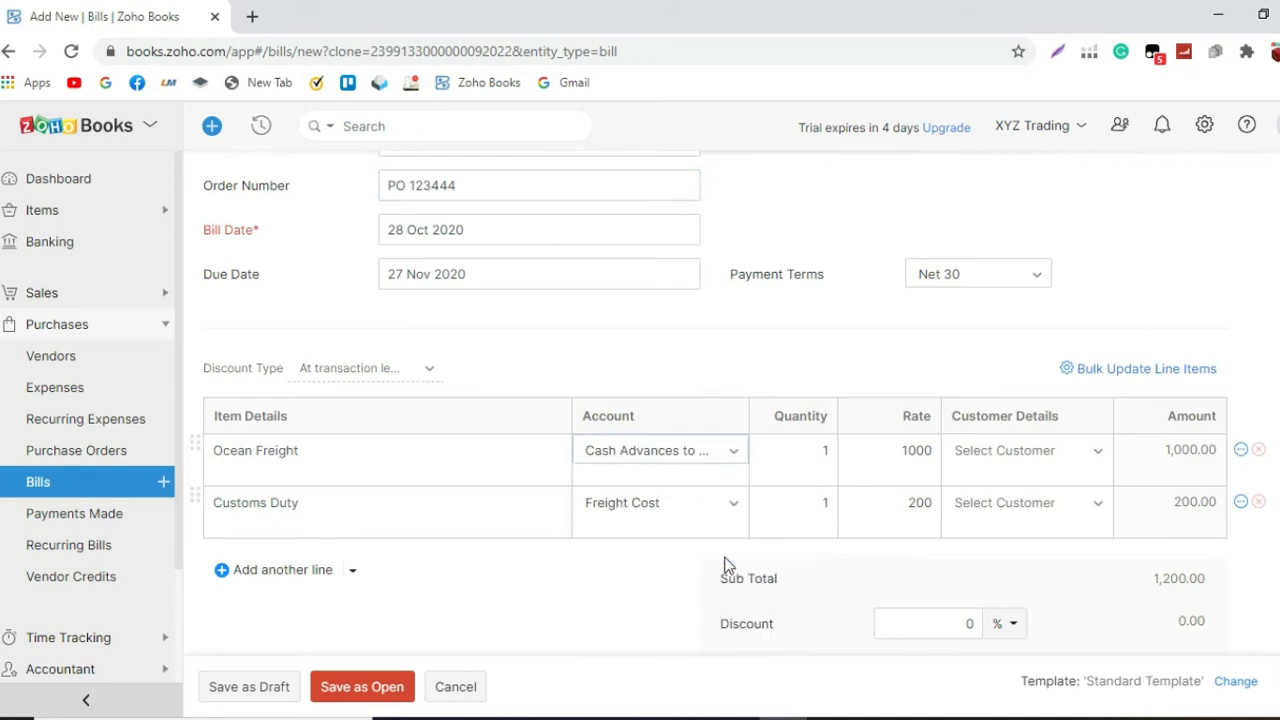
left_click(668, 503)
type("CAS")
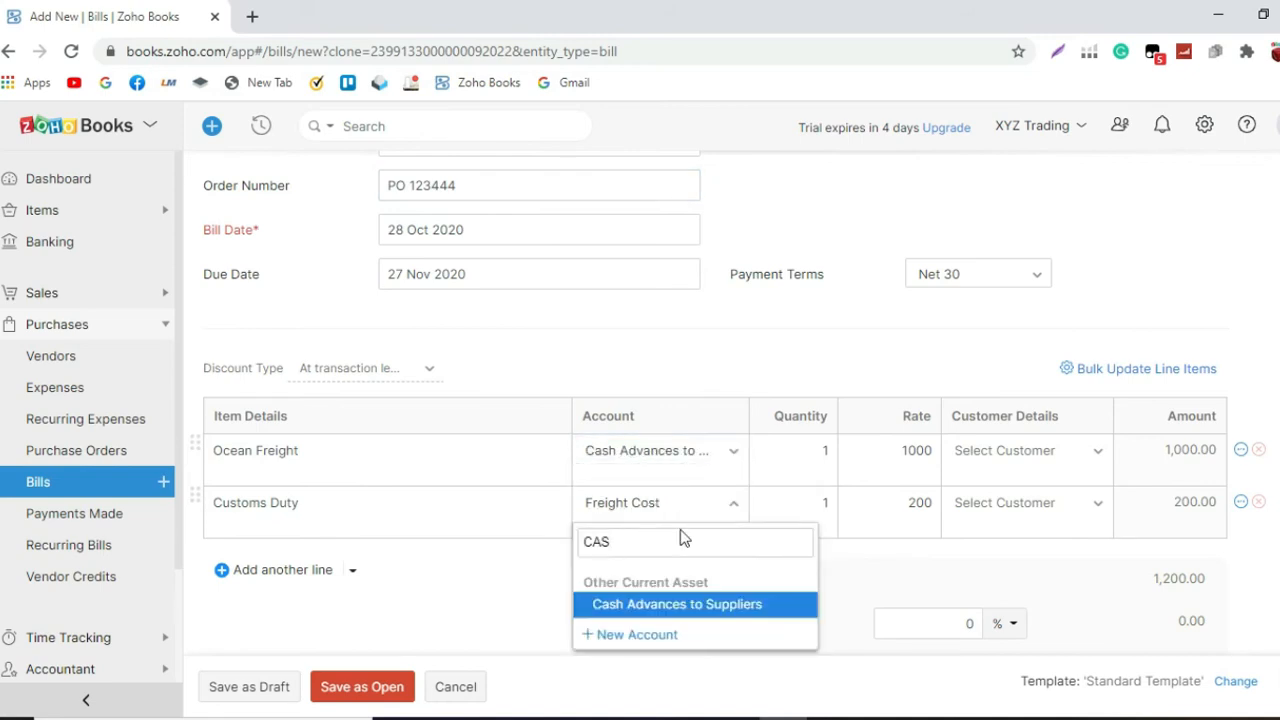
left_click(716, 612)
Step: Set the Ocean Freight rate to 500 and the Customs Duty rate to 100
left_click(905, 452)
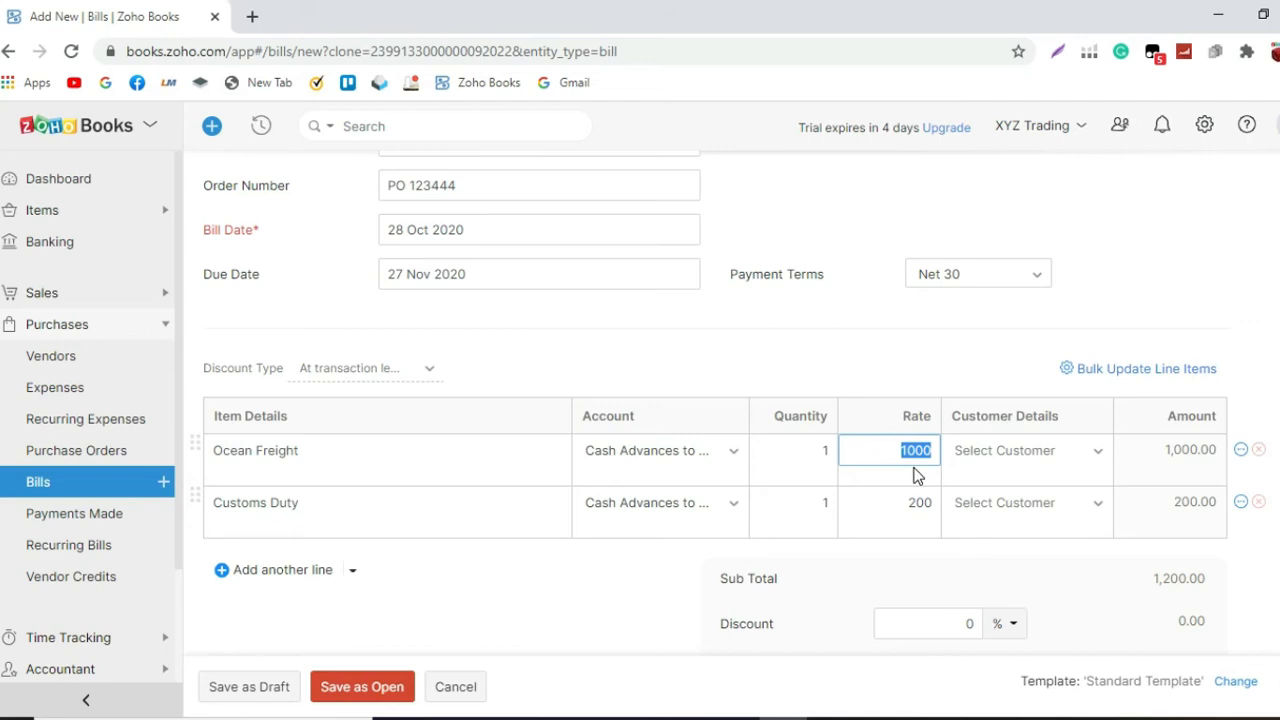
type("500")
left_click(889, 502)
type("100")
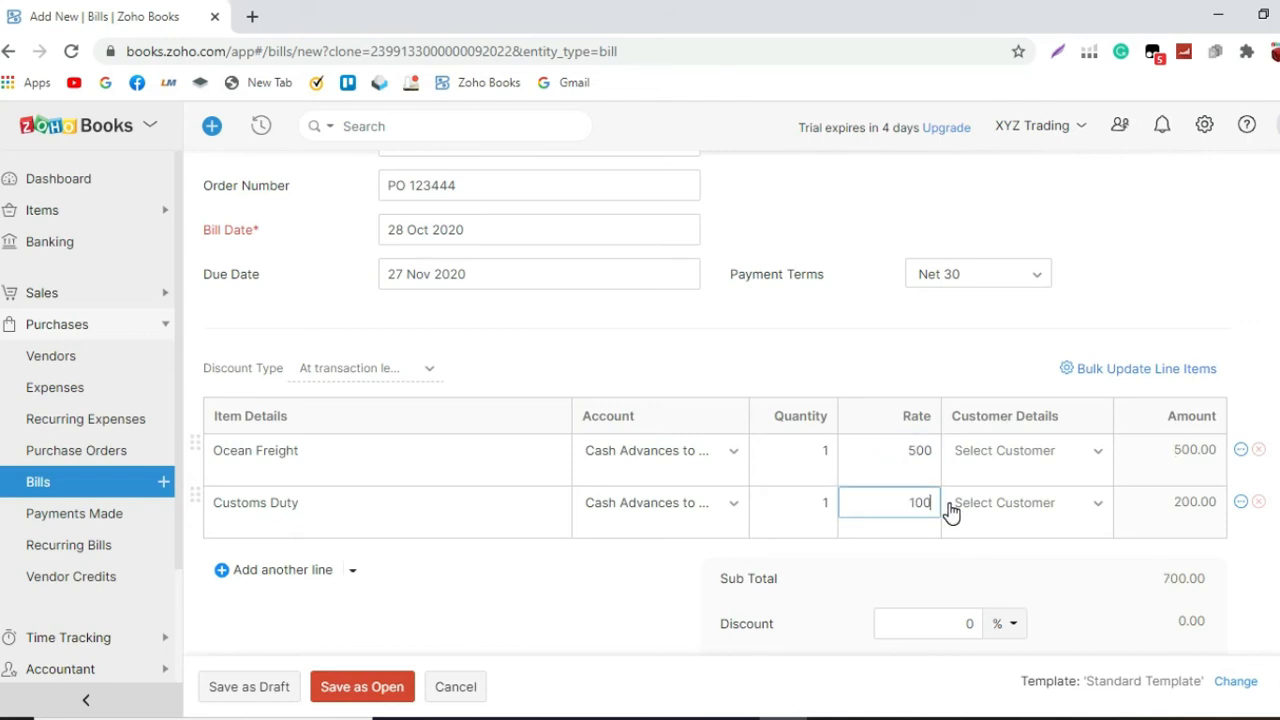
left_click(917, 568)
Step: Save the cloned bill as open and review its line items
scroll(917, 545, "up", 2)
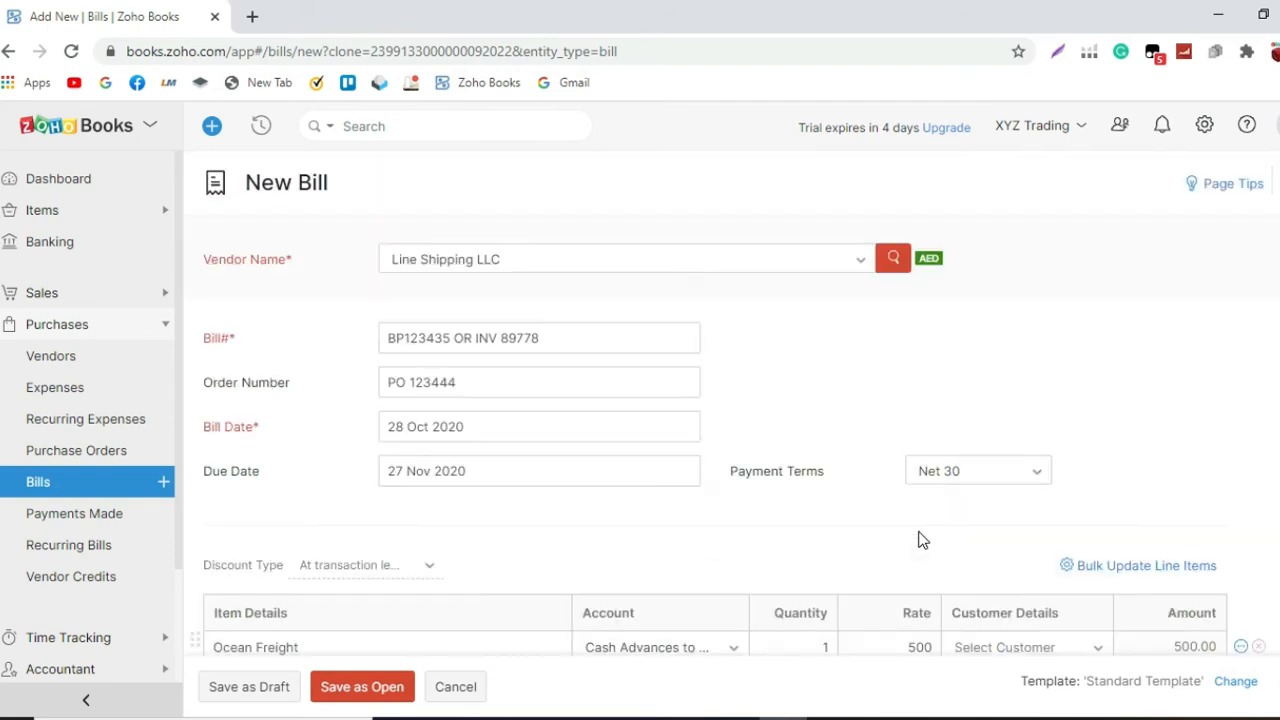
scroll(920, 534, "down", 3)
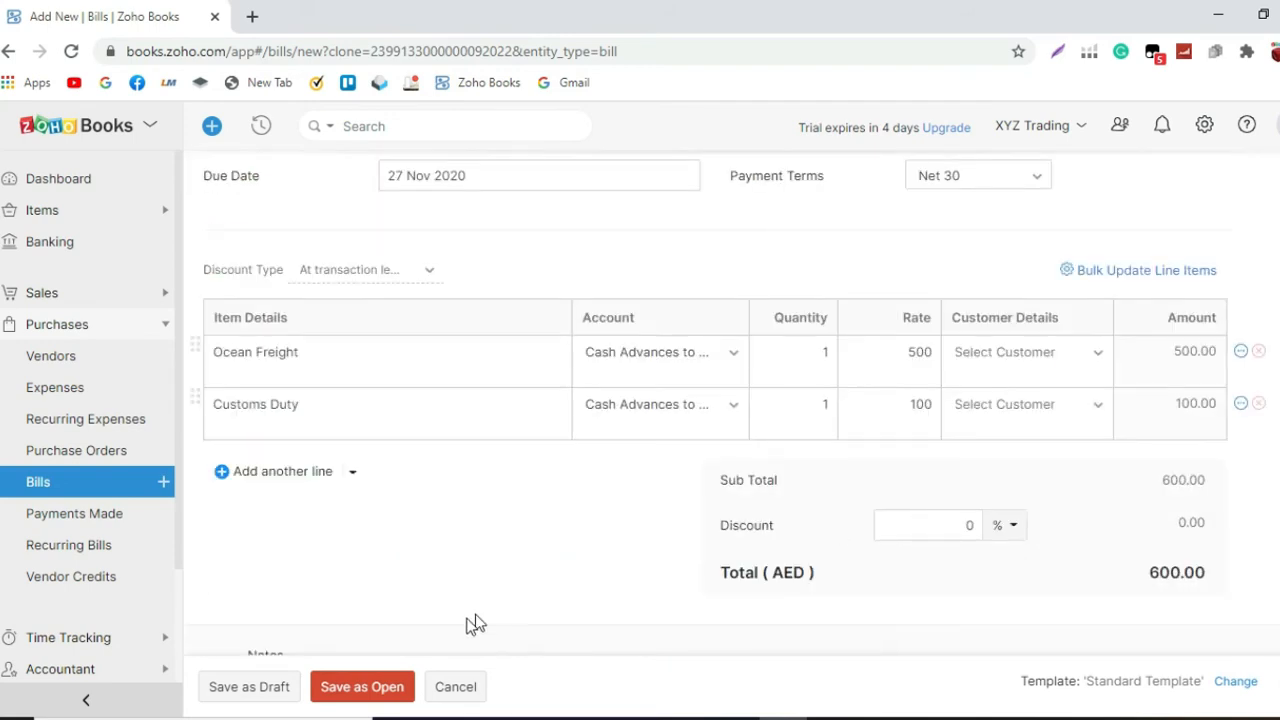
left_click(389, 685)
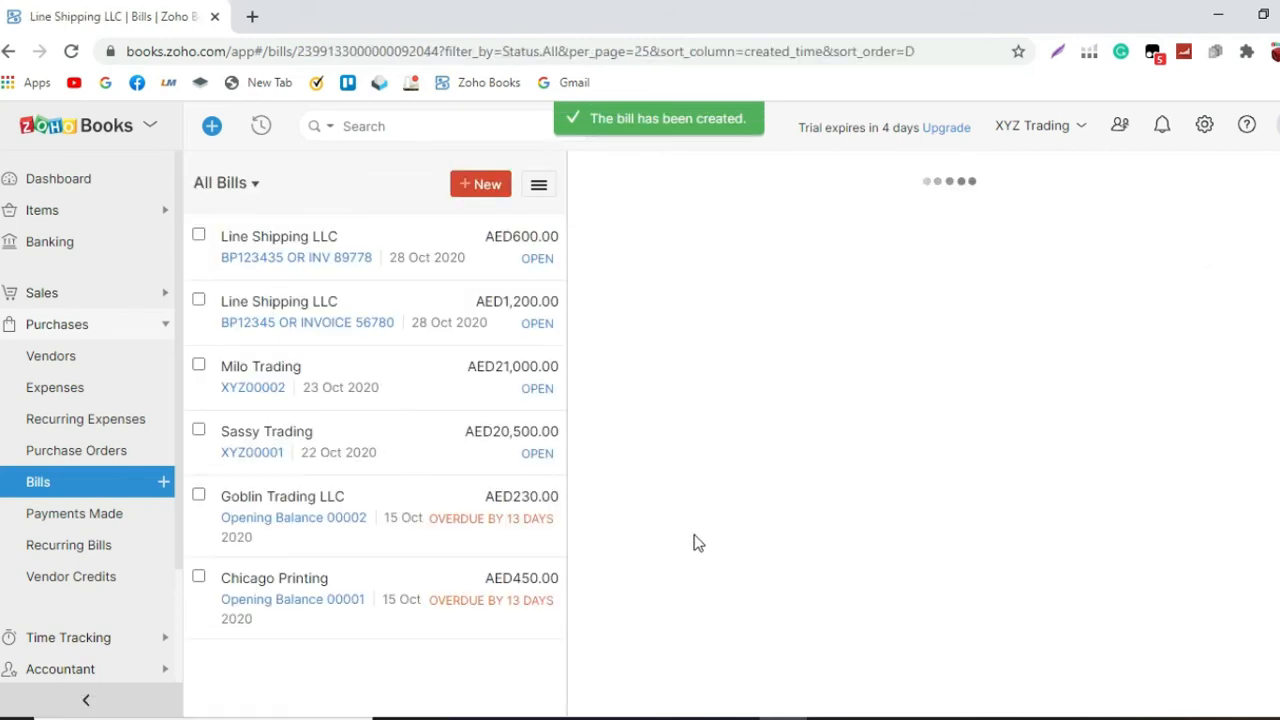
scroll(698, 541, "down", 2)
scroll(698, 540, "down", 2)
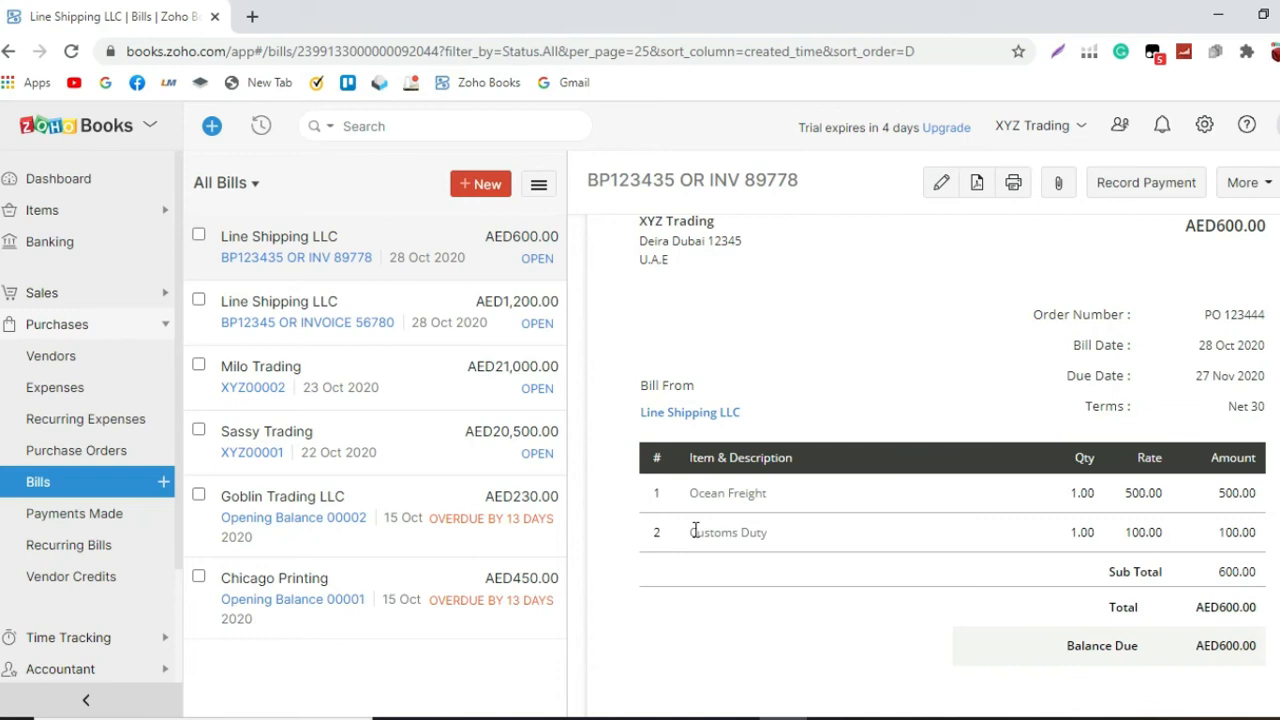
Step: Open the Balance Sheet report and check the Cash Advances to Suppliers account under Other Current Assets
scroll(90, 570, "down", 2)
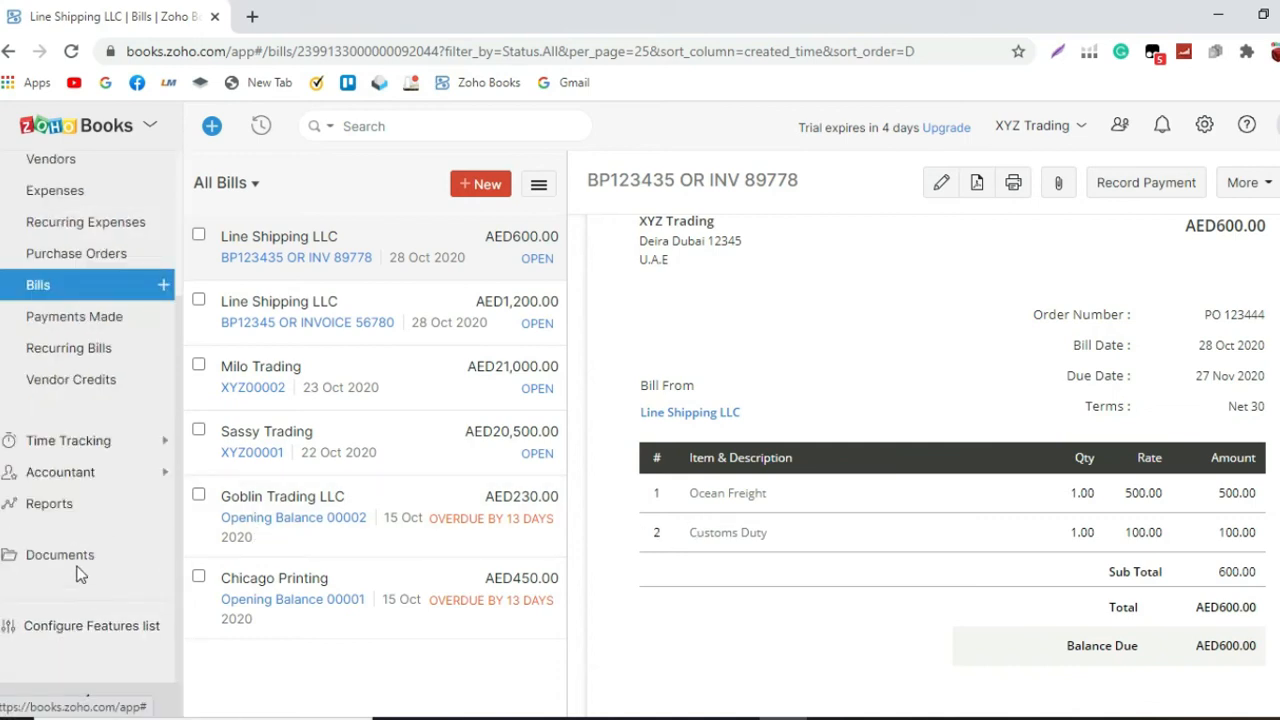
left_click(71, 503)
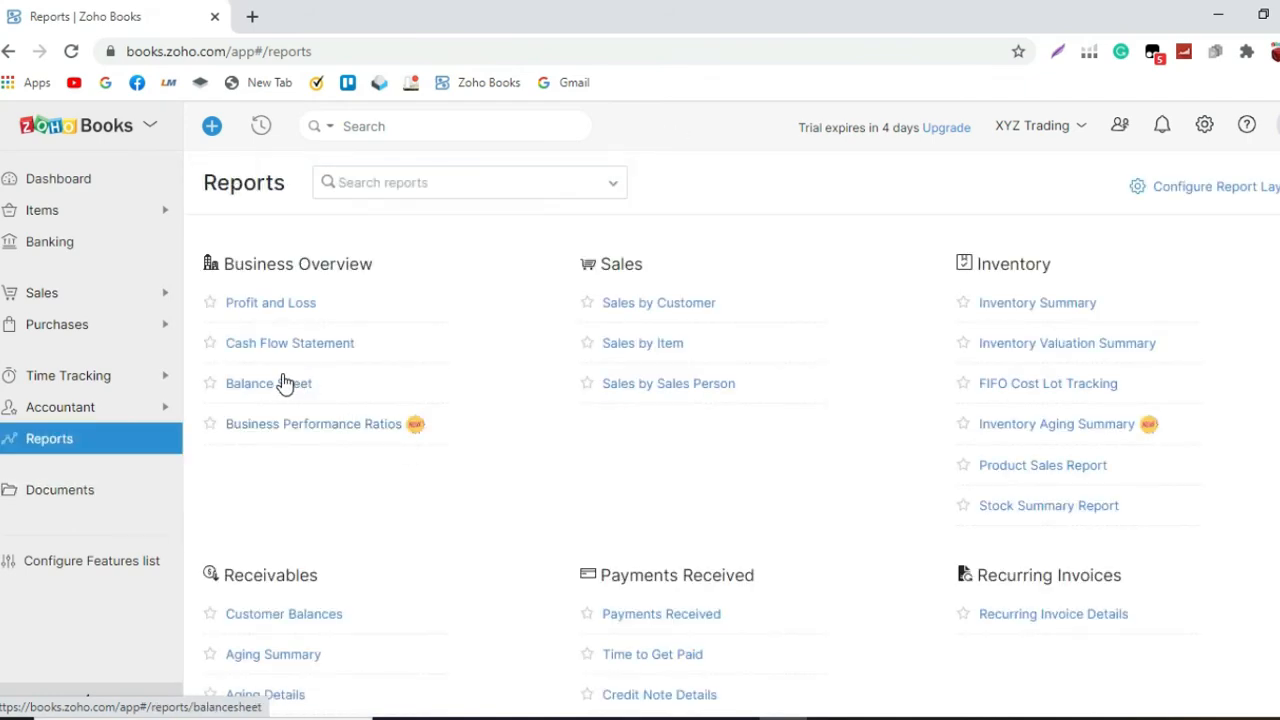
left_click(285, 383)
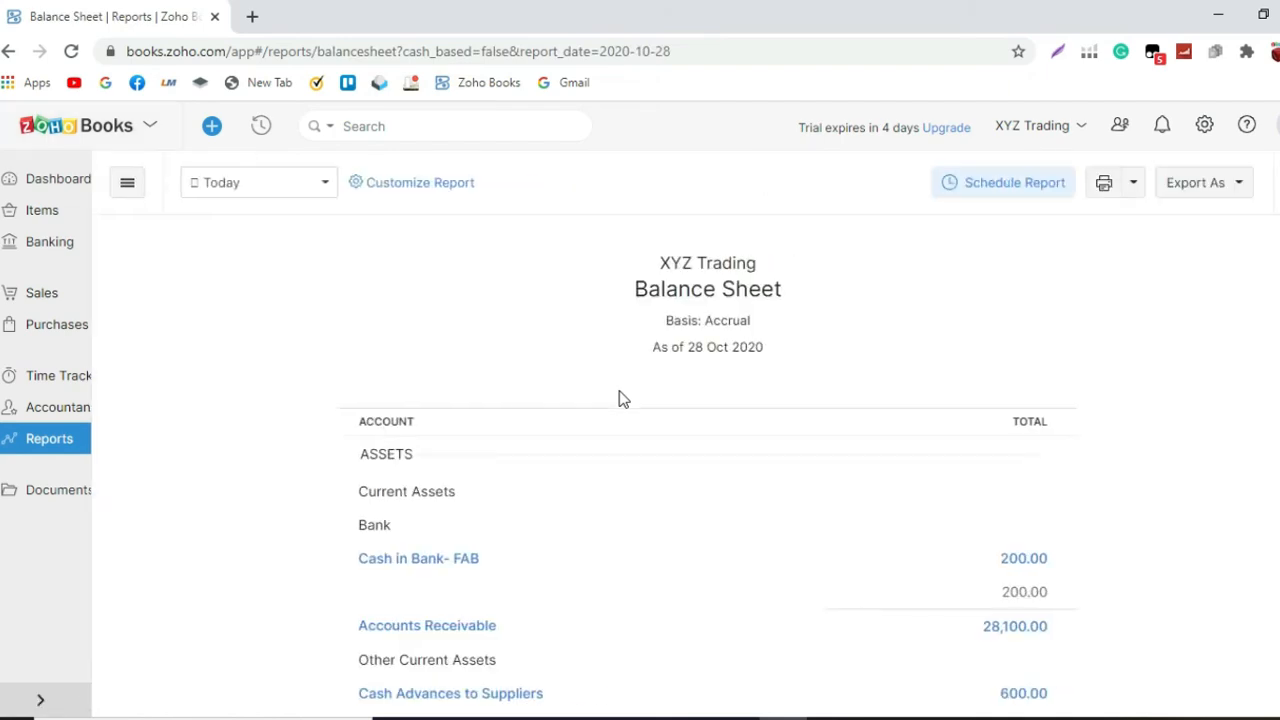
scroll(625, 402, "down", 4)
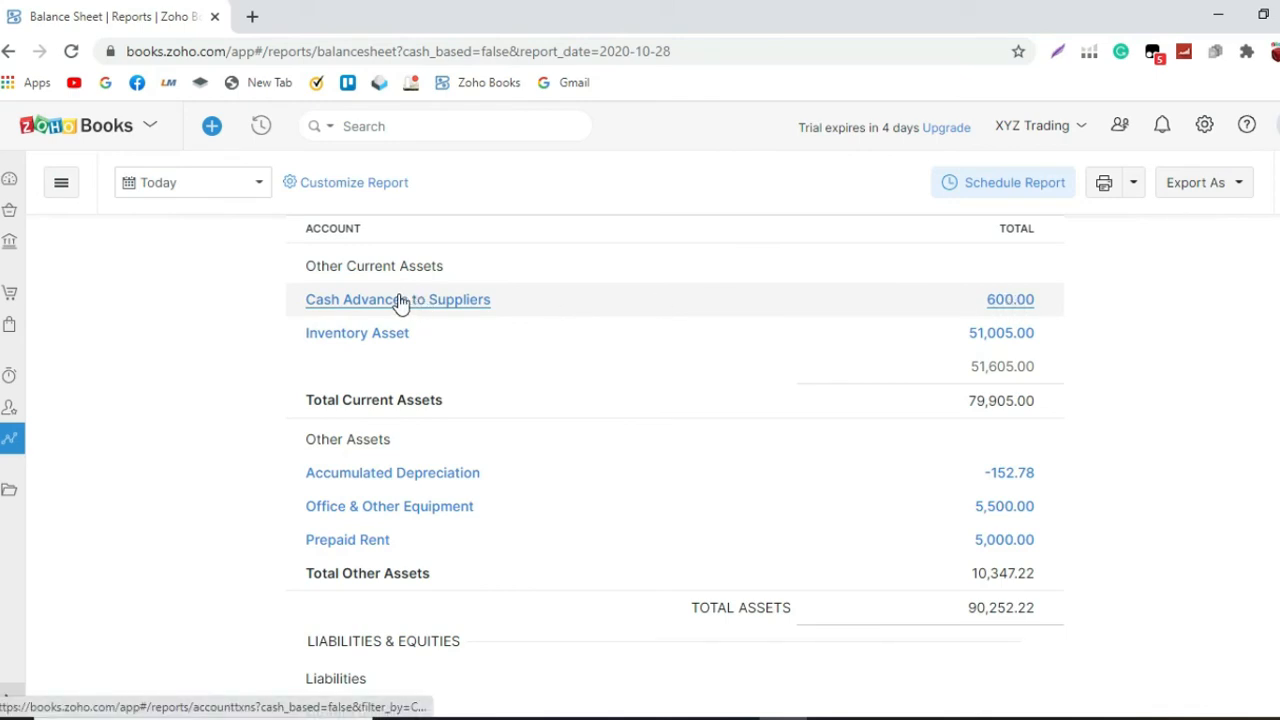
Step: Start a new manual journal and set its date to 01 Nov 2020
left_click(10, 420)
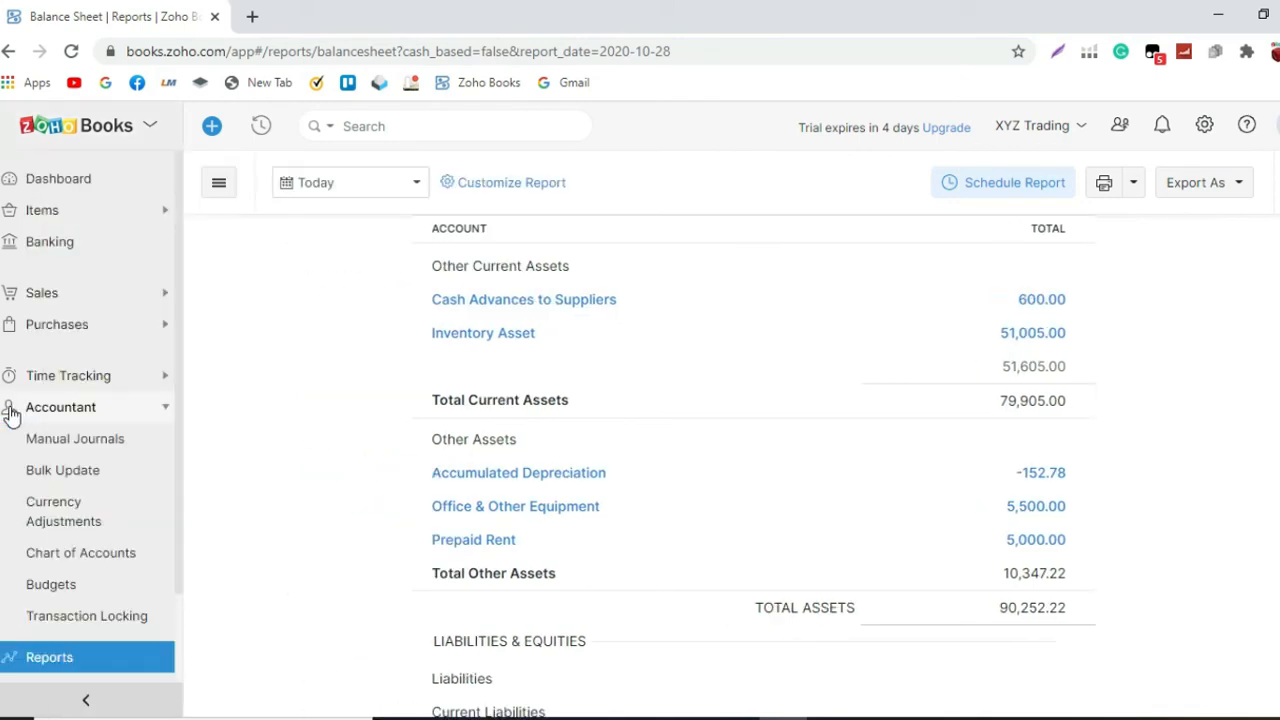
left_click(58, 447)
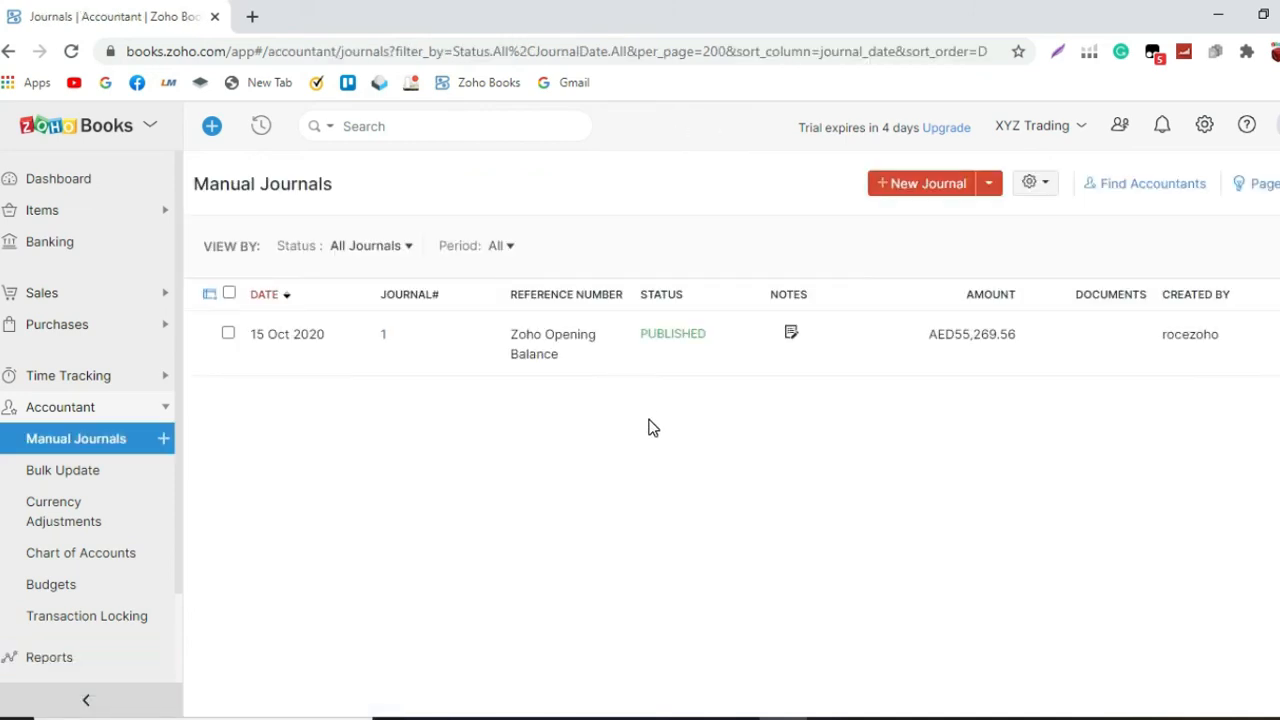
left_click(940, 190)
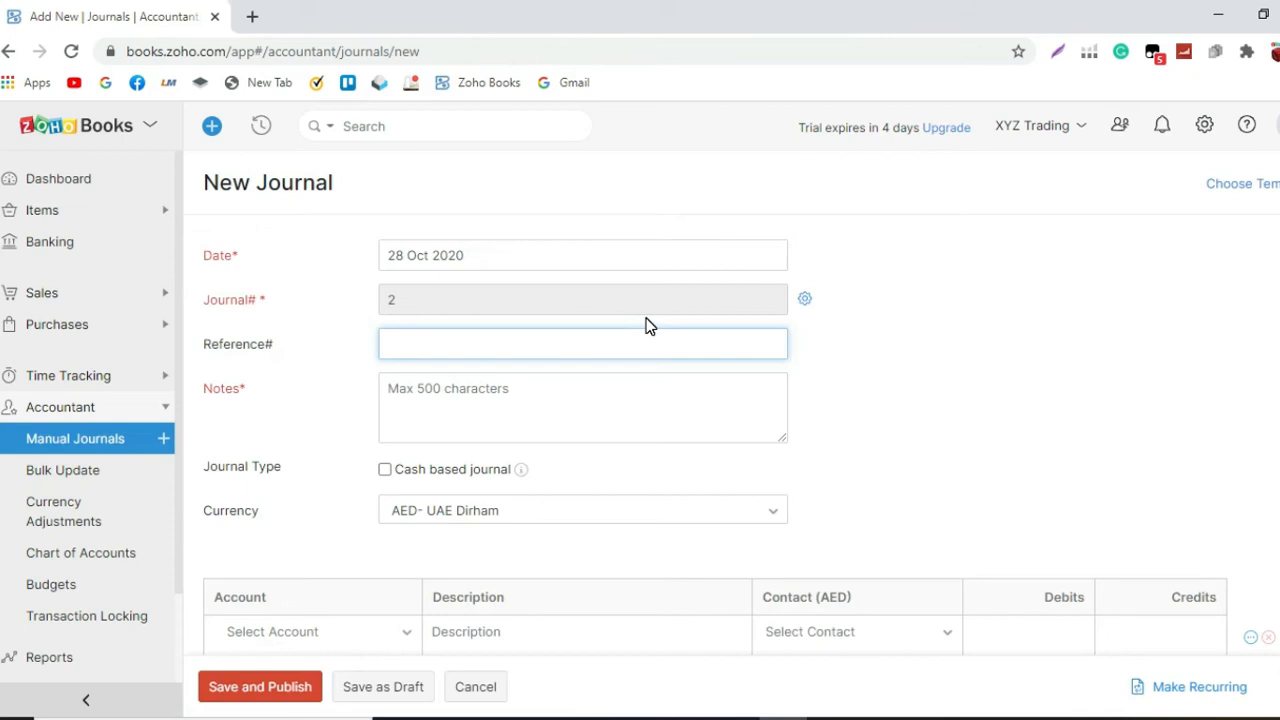
left_click(582, 258)
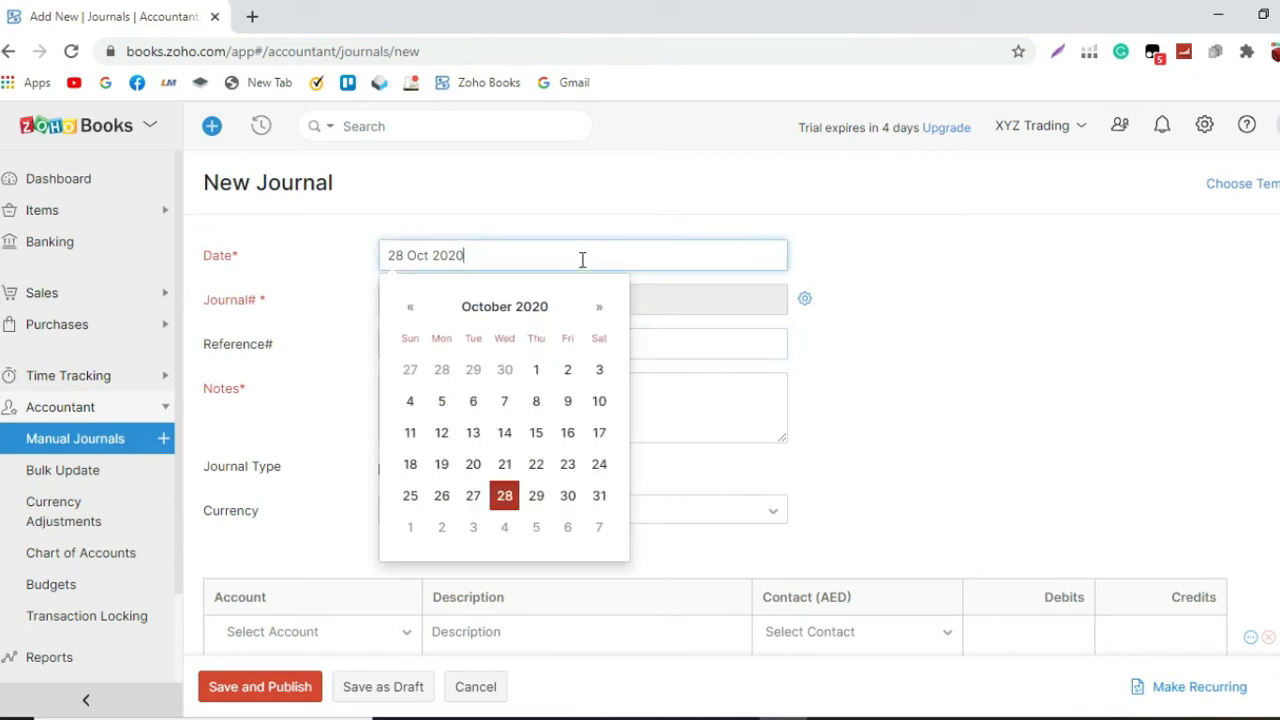
left_click(599, 307)
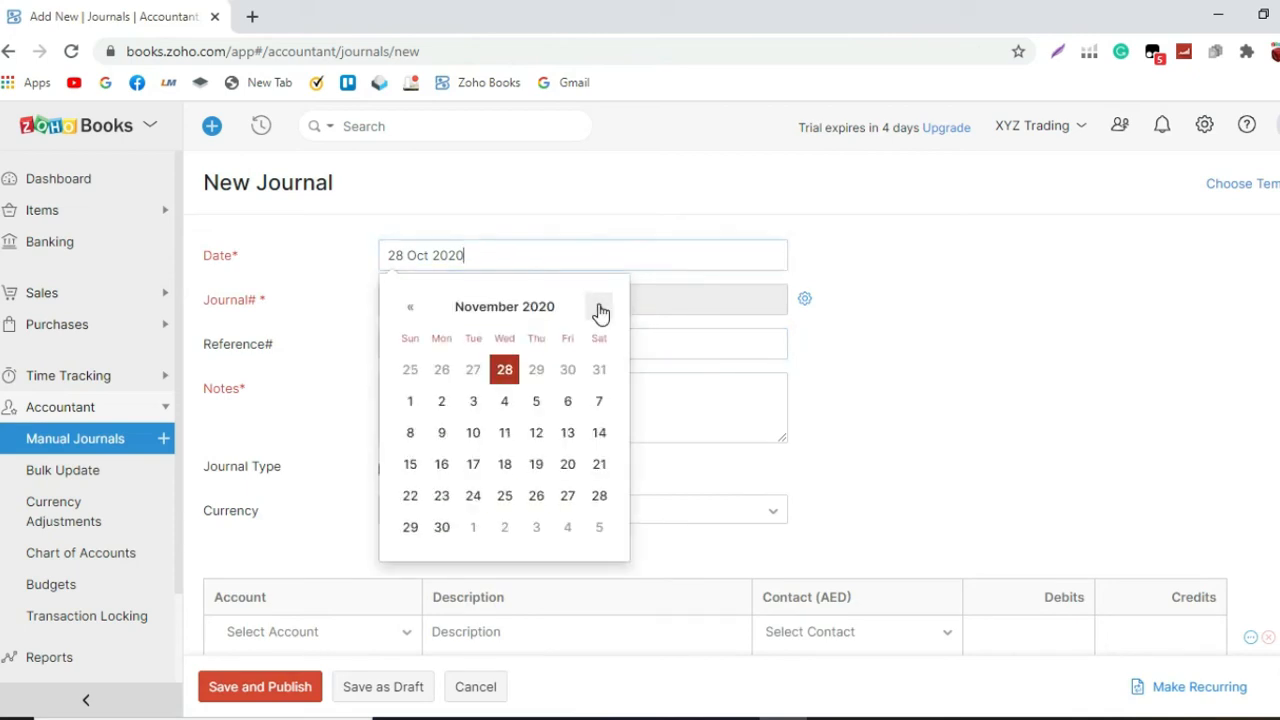
left_click(410, 401)
Step: Enter "Reclass Cash Advances to Suppliers as Freight Cost" as the journal's reference
left_click(417, 344)
type("Reclass C")
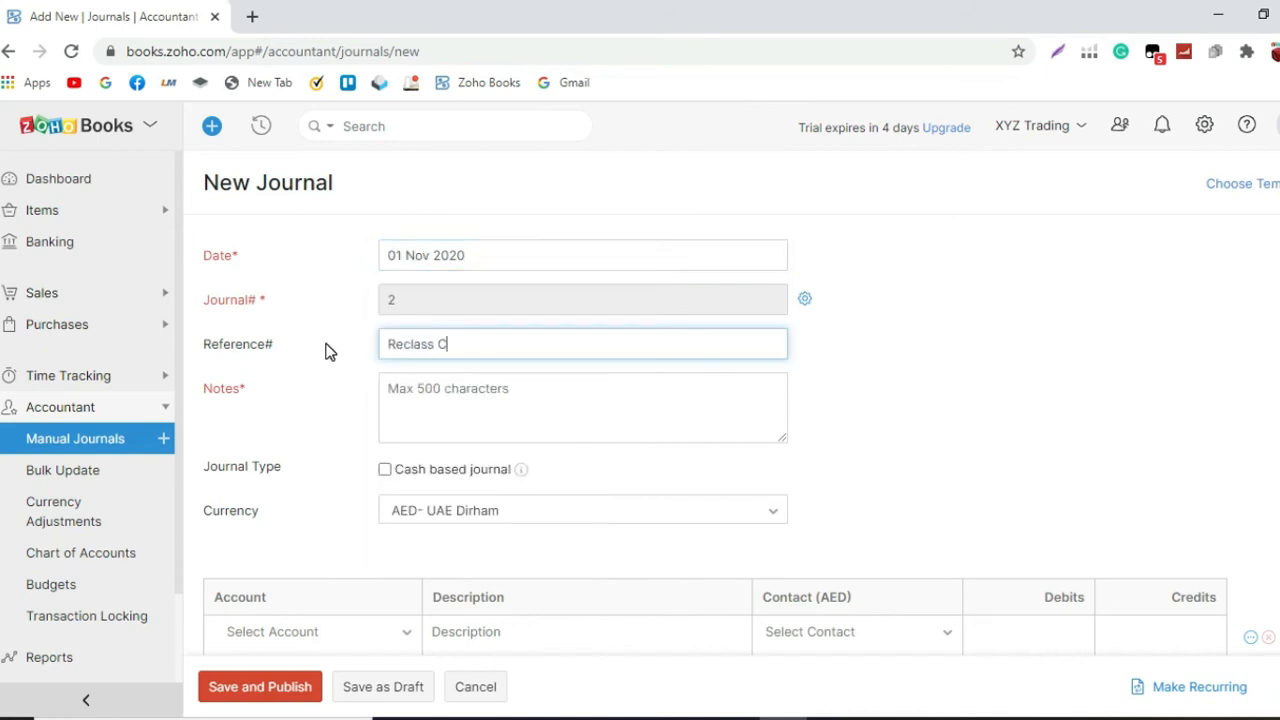
type("ash Advances to SUpp")
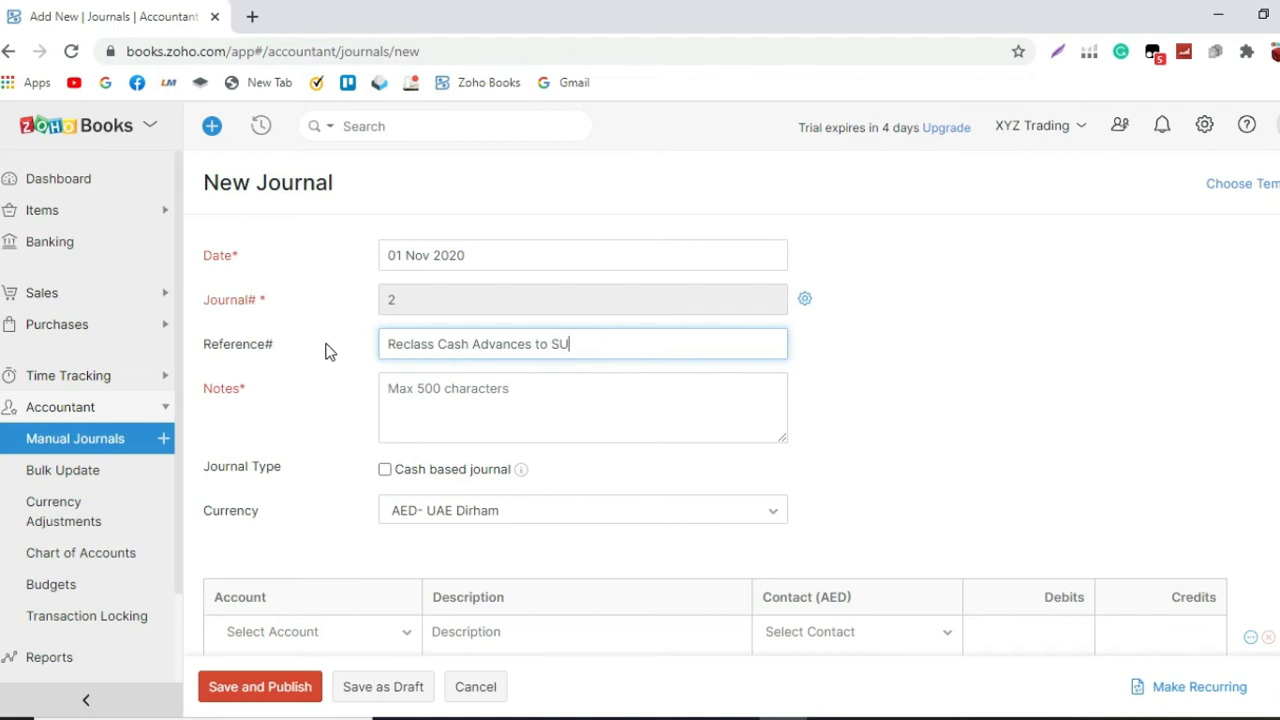
key("BackSpace")
key("BackSpace")
type("upplie")
key("BackSpace")
type("iers as f")
key("BackSpace")
type("Ferig")
type("eight Cost")
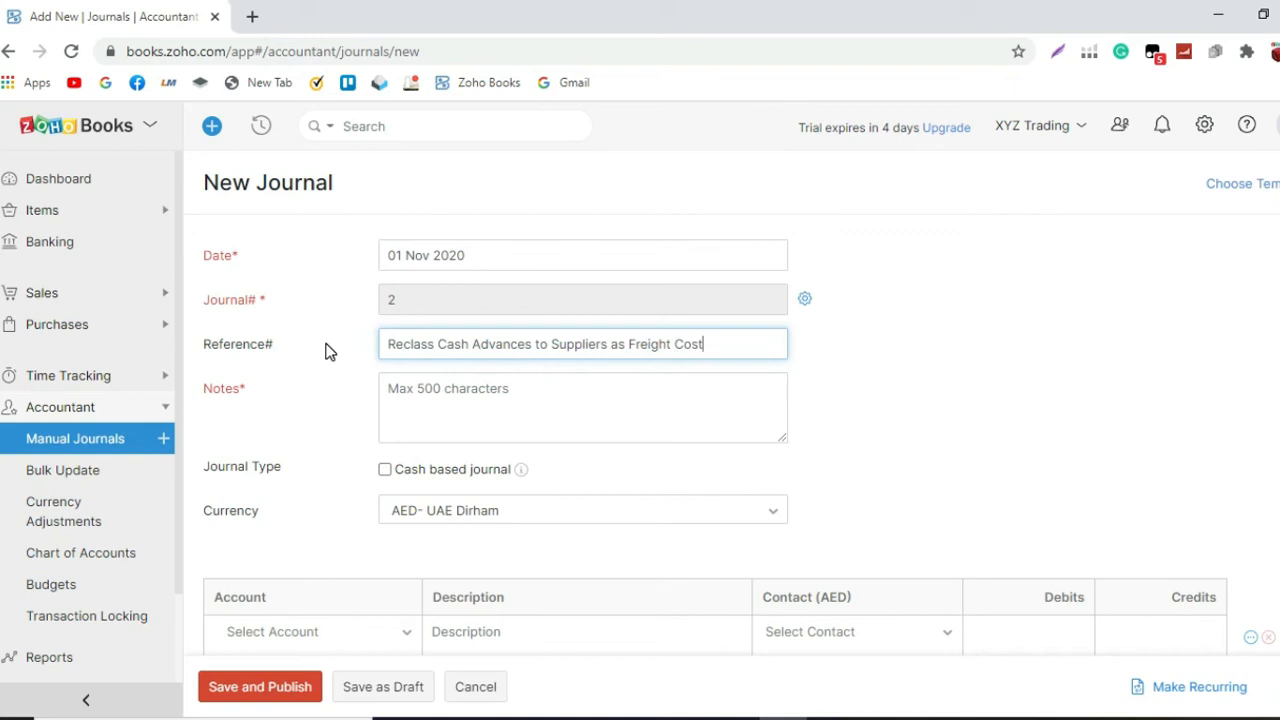
Step: Copy the journal's reference text into its notes
key("ctrl+a")
key("ctrl+c")
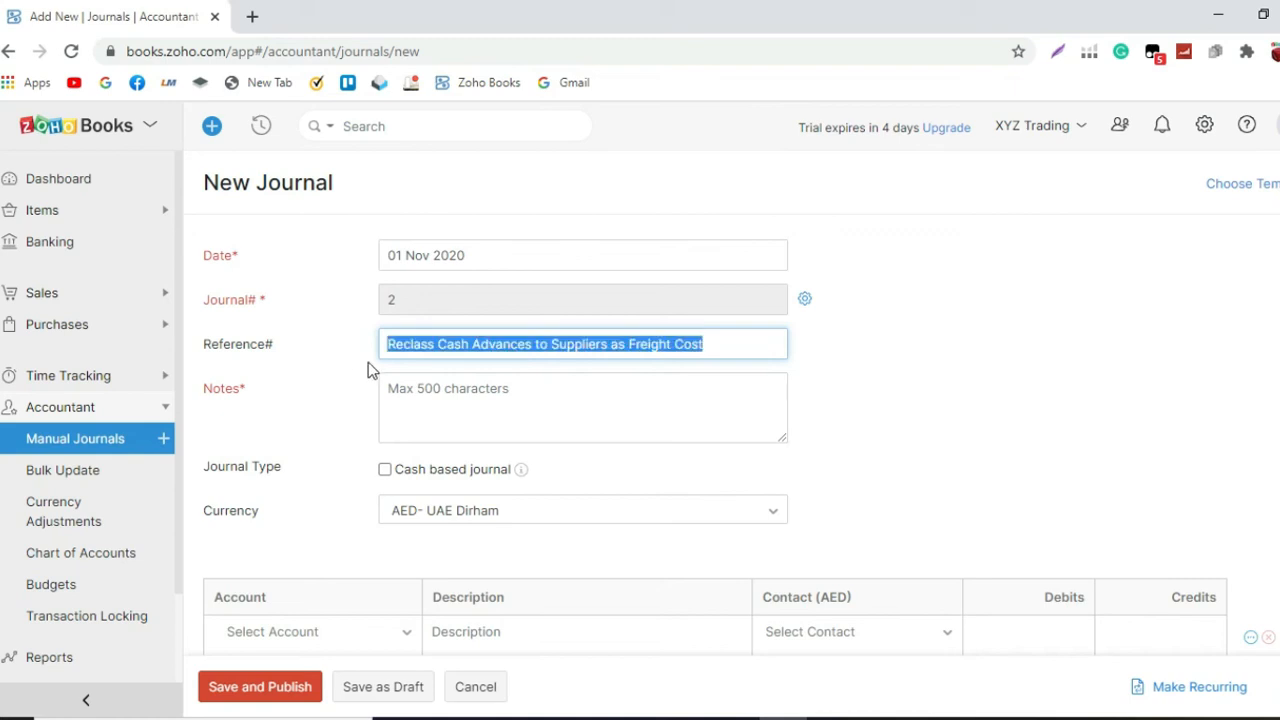
left_click(462, 392)
key("ctrl+v")
scroll(490, 457, "down", 1)
Step: Open the 600 AED Line Shipping LLC bill in a separate browser tab and copy its bill number
key("ctrl+t")
left_click(487, 86)
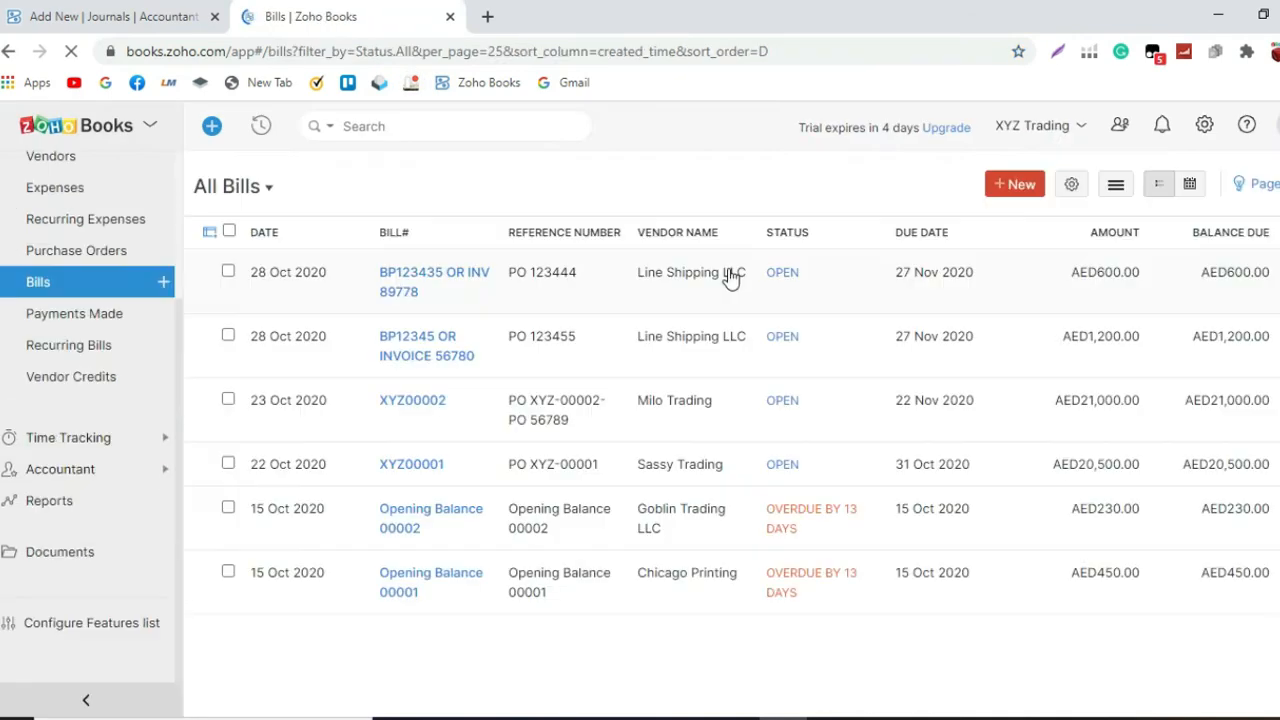
left_click(731, 278)
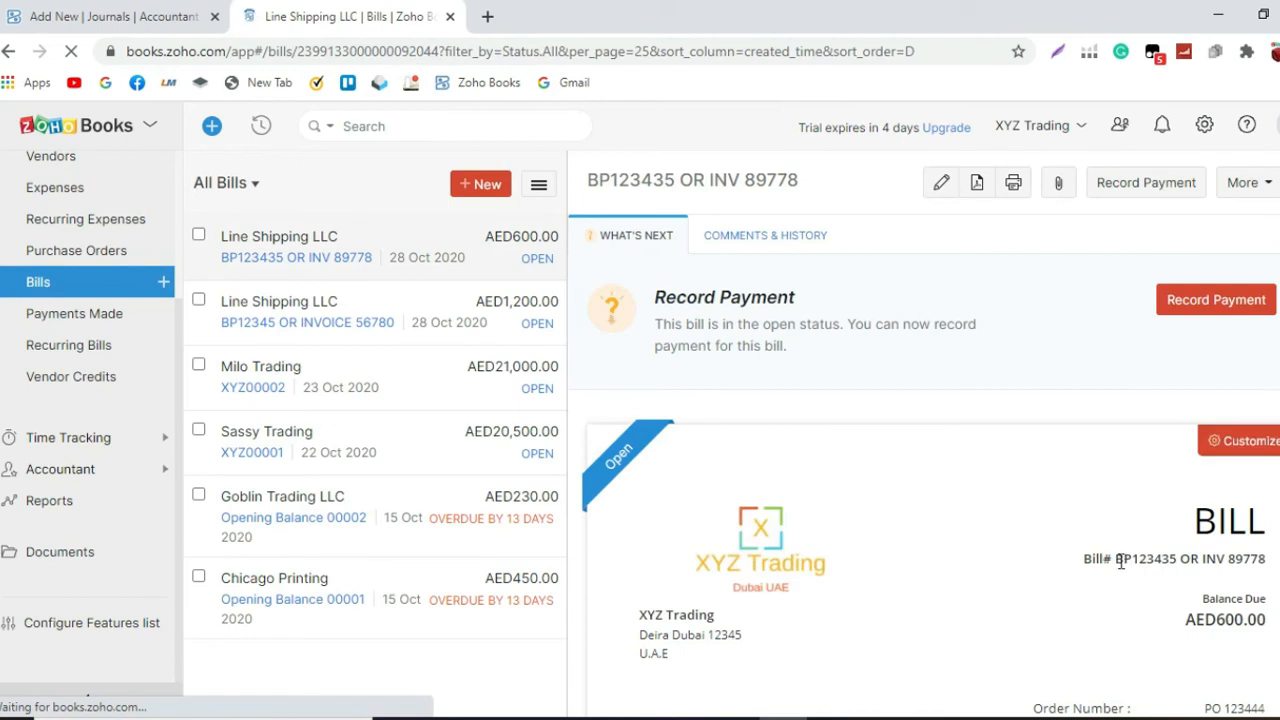
left_click_drag(1117, 560, 1266, 560)
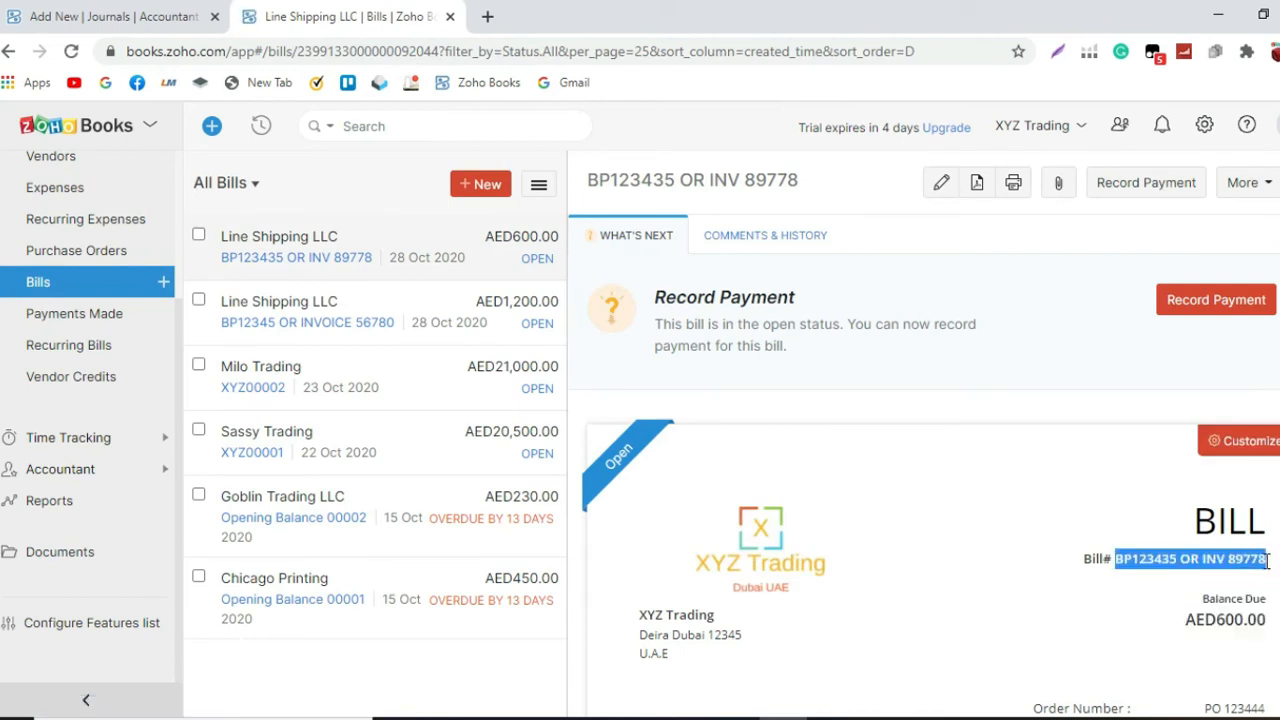
Step: Return to the new journal and append "(BP123435 OR INV 89778)" to its reference
left_click(122, 18)
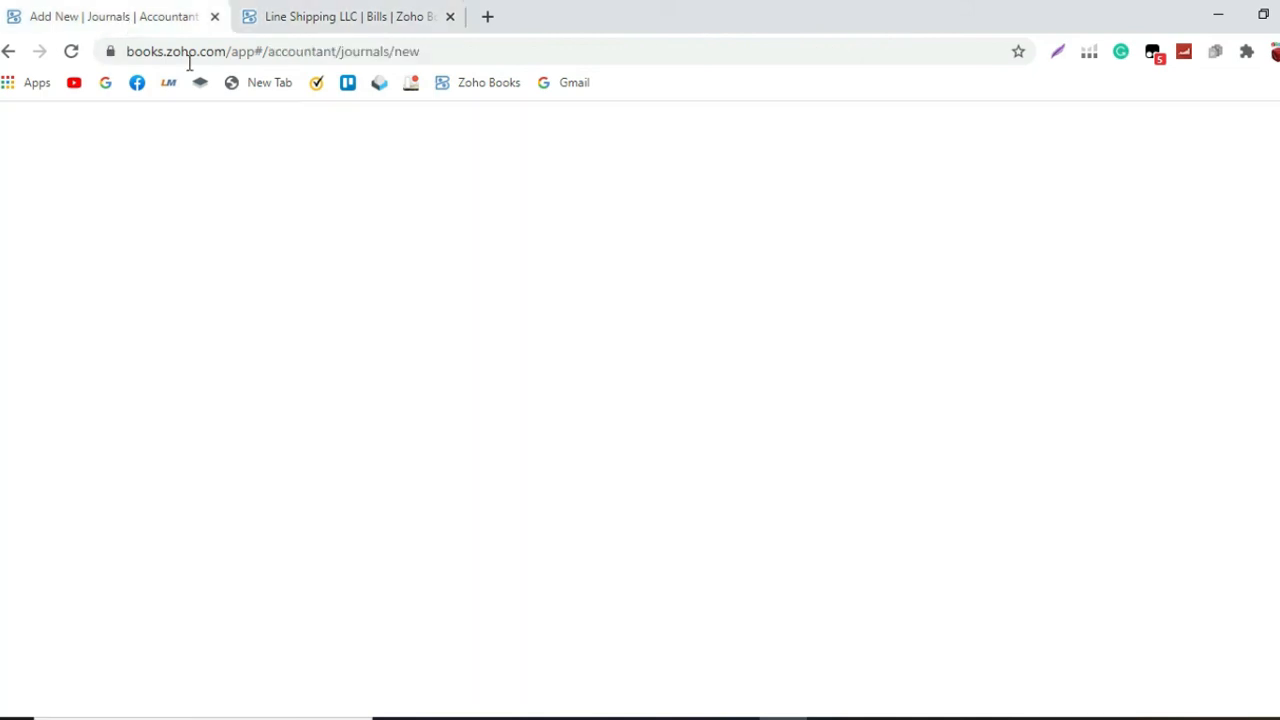
left_click(723, 250)
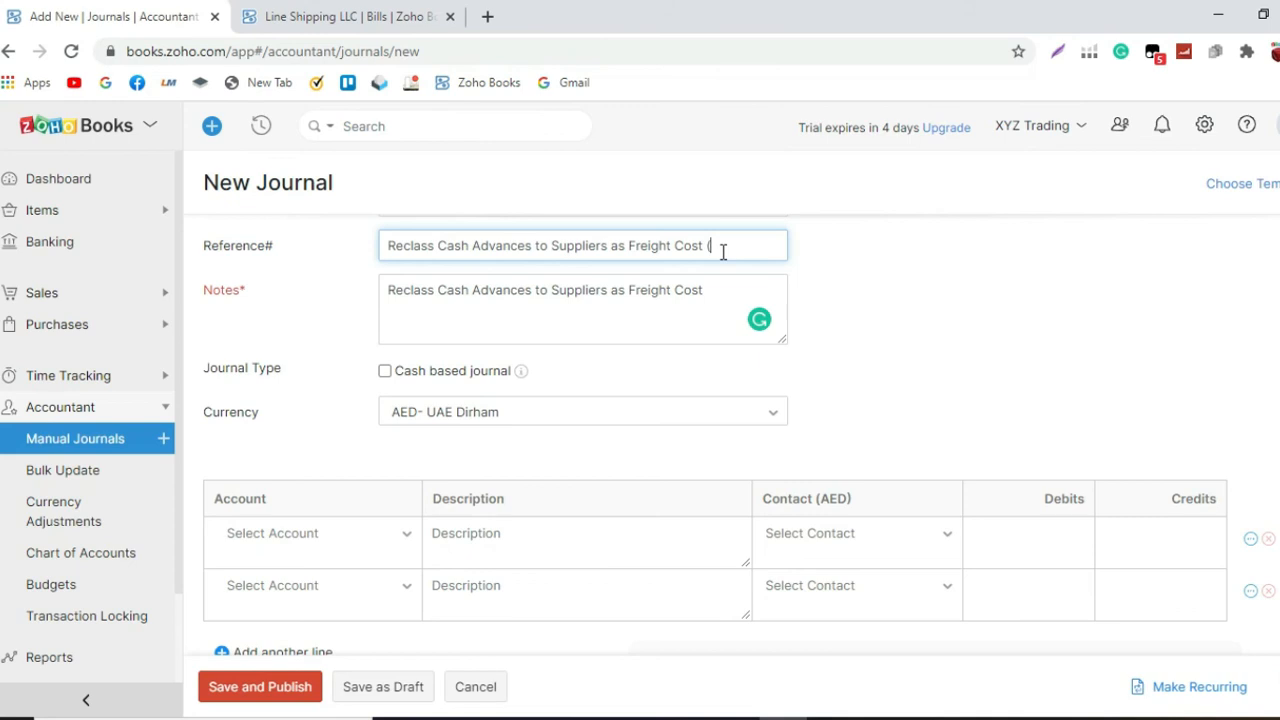
type("(")
type("BP123435 OR INV 89778")
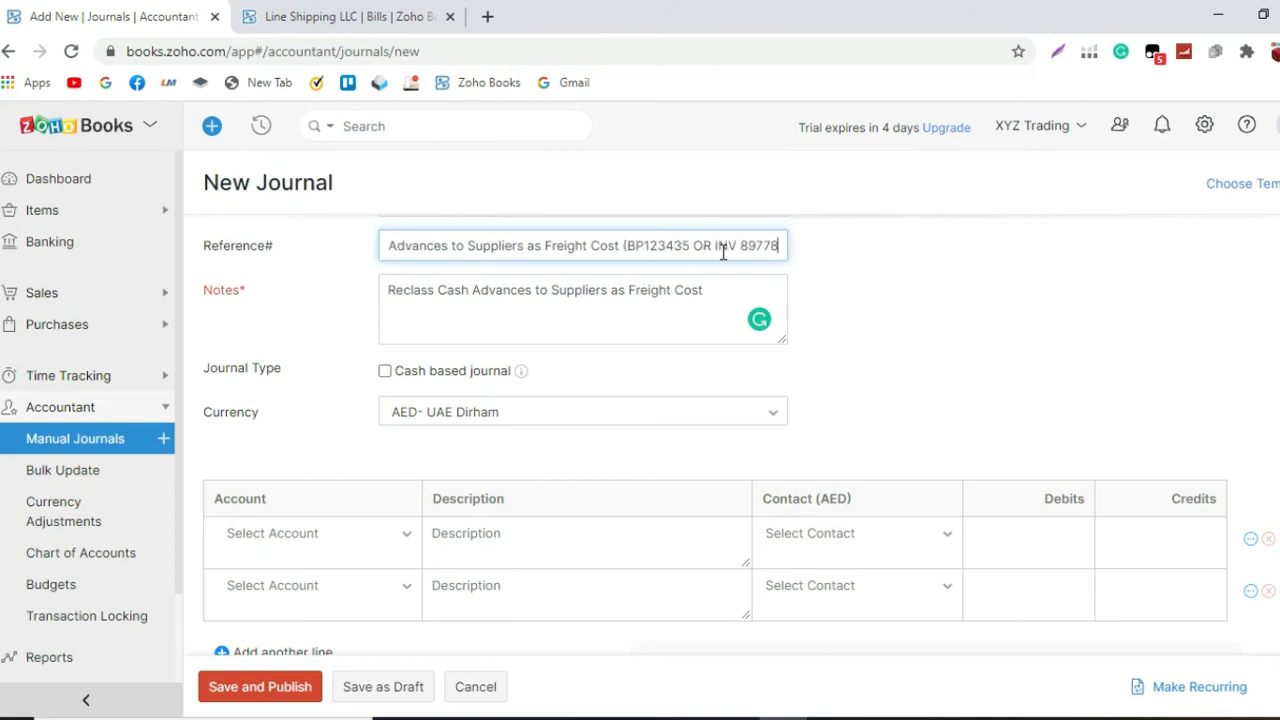
type(")")
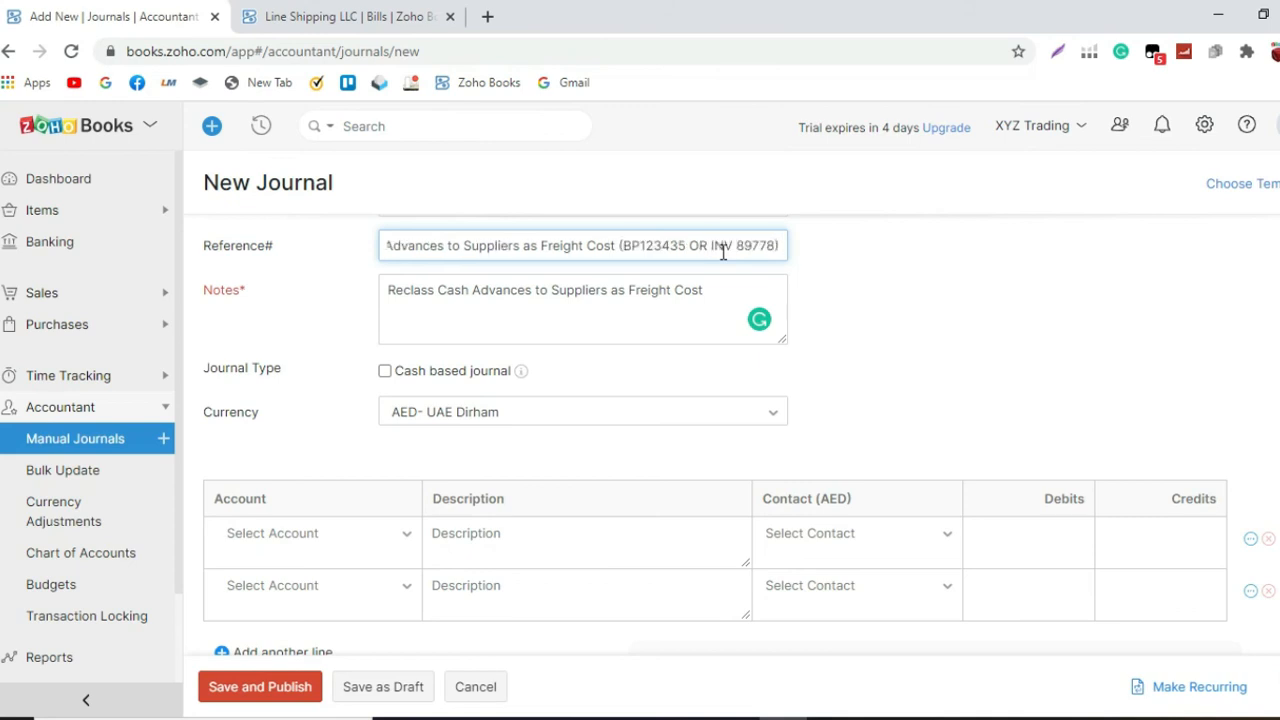
Step: Replace the journal's notes with the full reference text, including "(BP123435 OR INV 89778)"
key("ctrl+a")
key("ctrl+c")
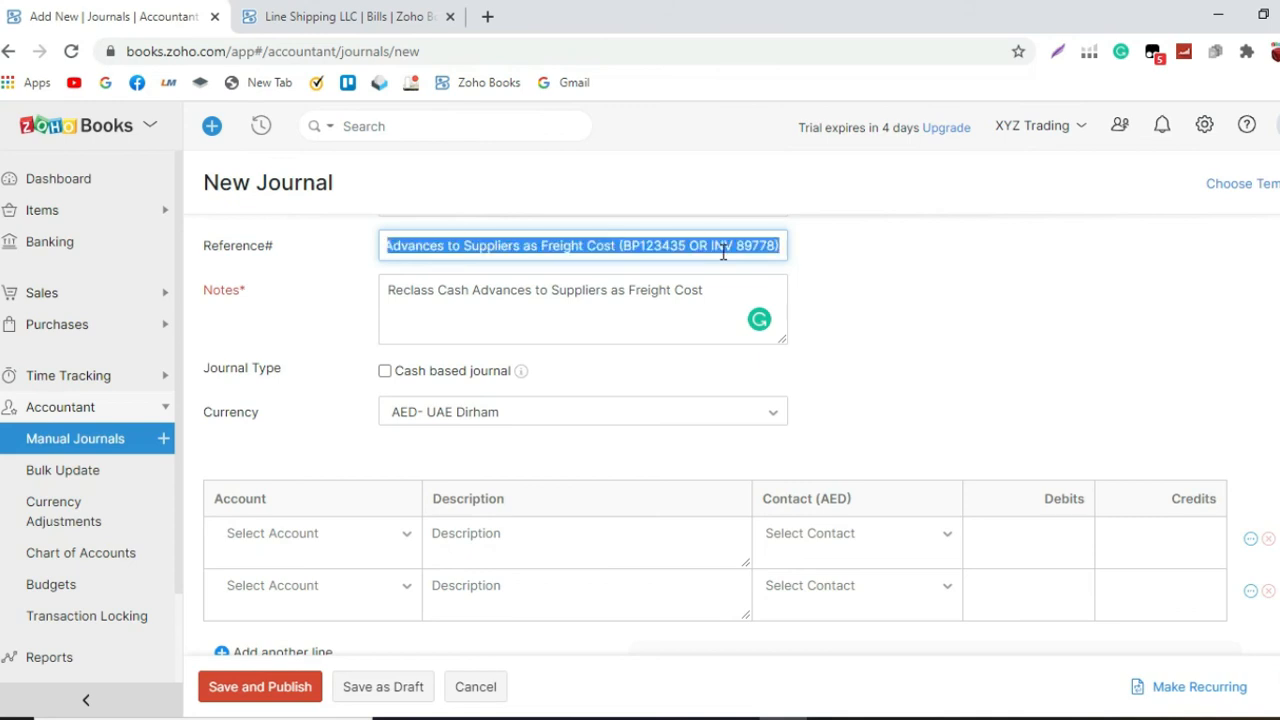
left_click(677, 289)
key("ctrl+a")
key("ctrl+v")
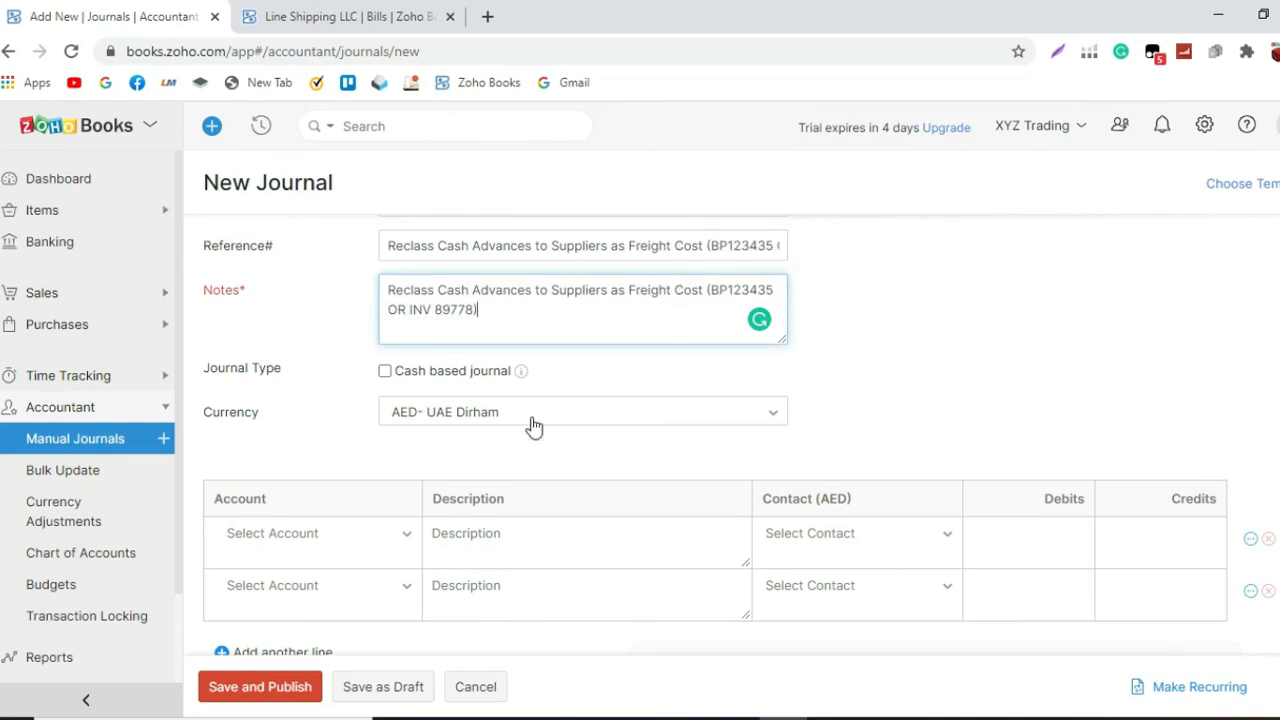
Step: Paste the full reference text into the descriptions of both journal lines
left_click(521, 530)
key("ctrl+v")
left_click(519, 580)
key("ctrl+v")
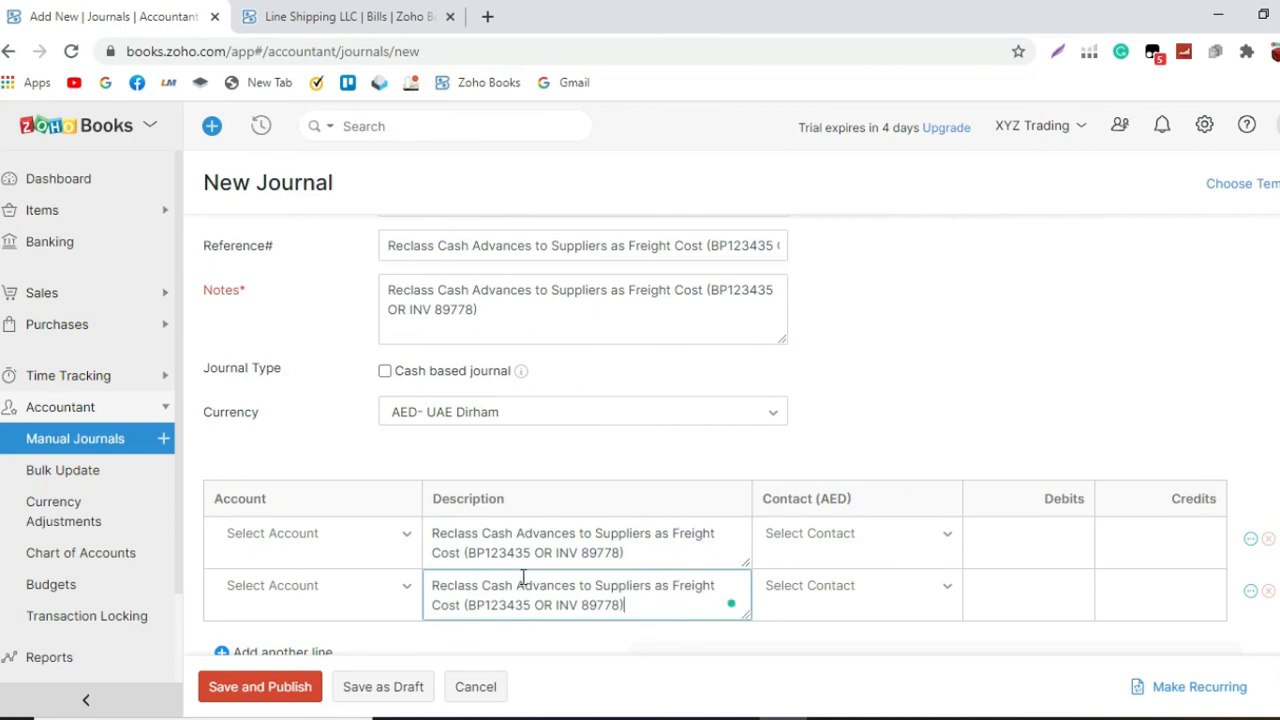
Step: Set the first journal line's account to Freight Cost and enter a debit of 600
scroll(620, 530, "down", 1)
left_click(405, 443)
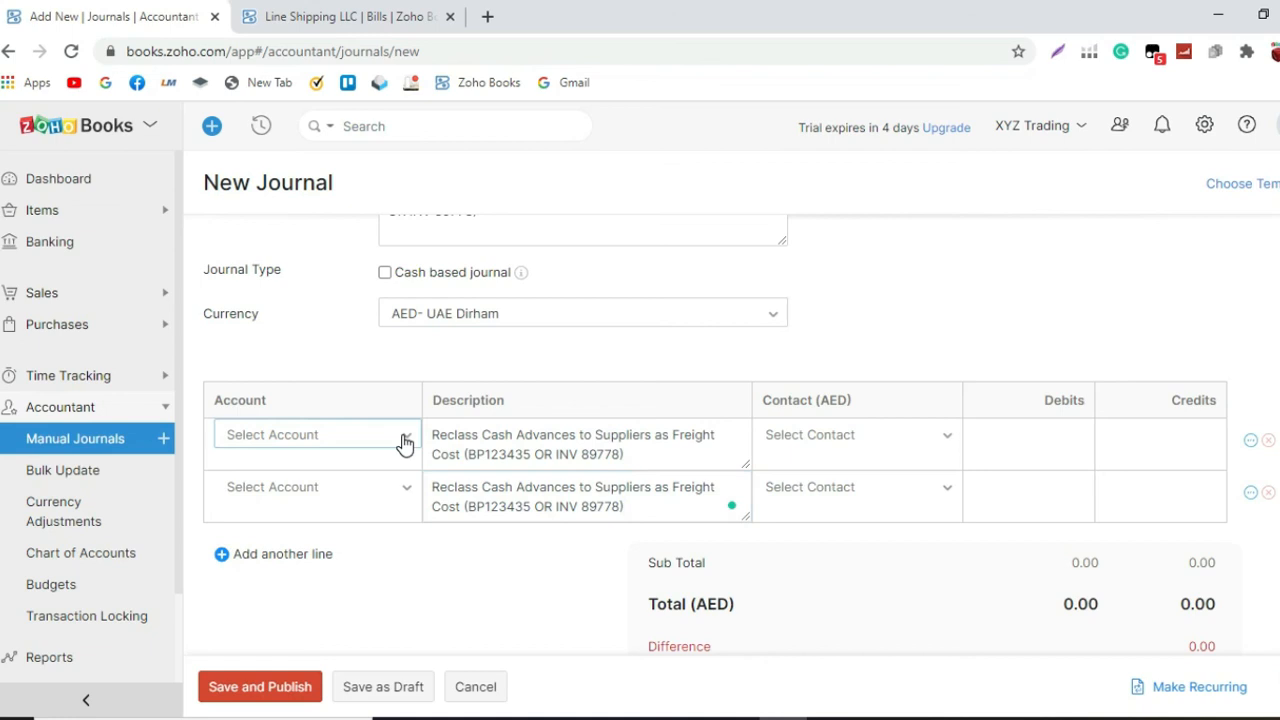
type("freight")
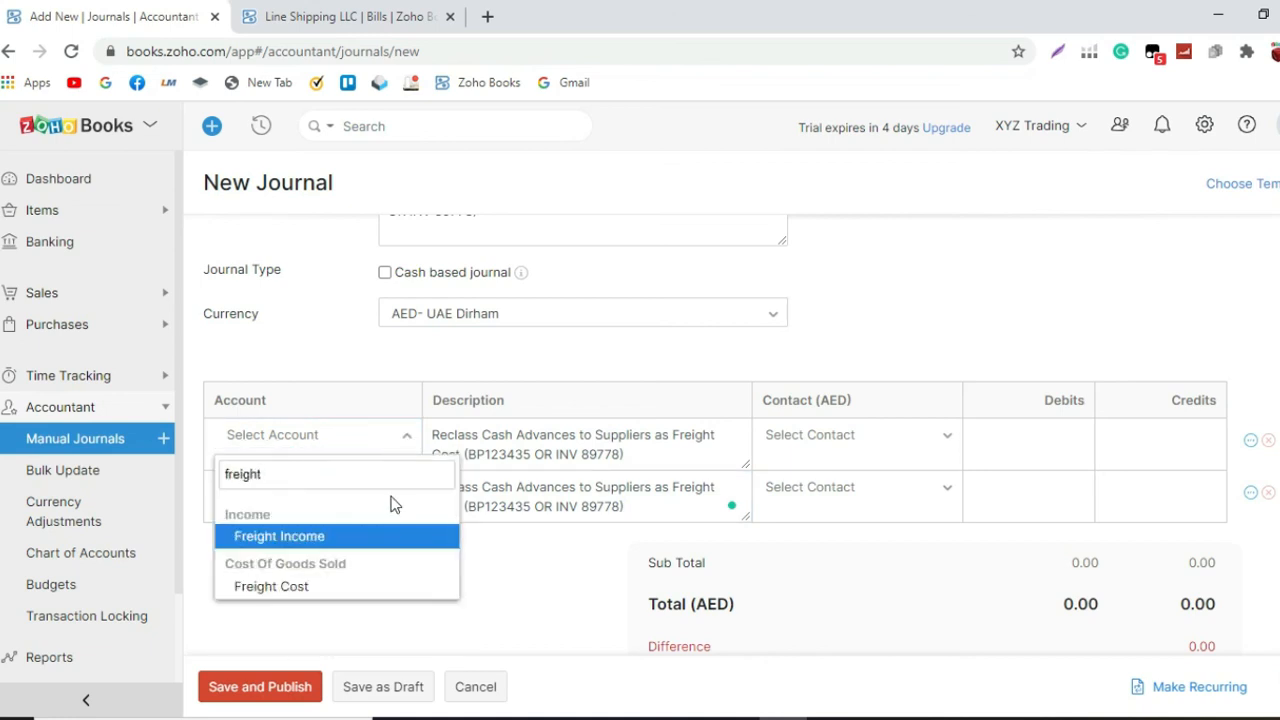
left_click(366, 587)
left_click(1009, 439)
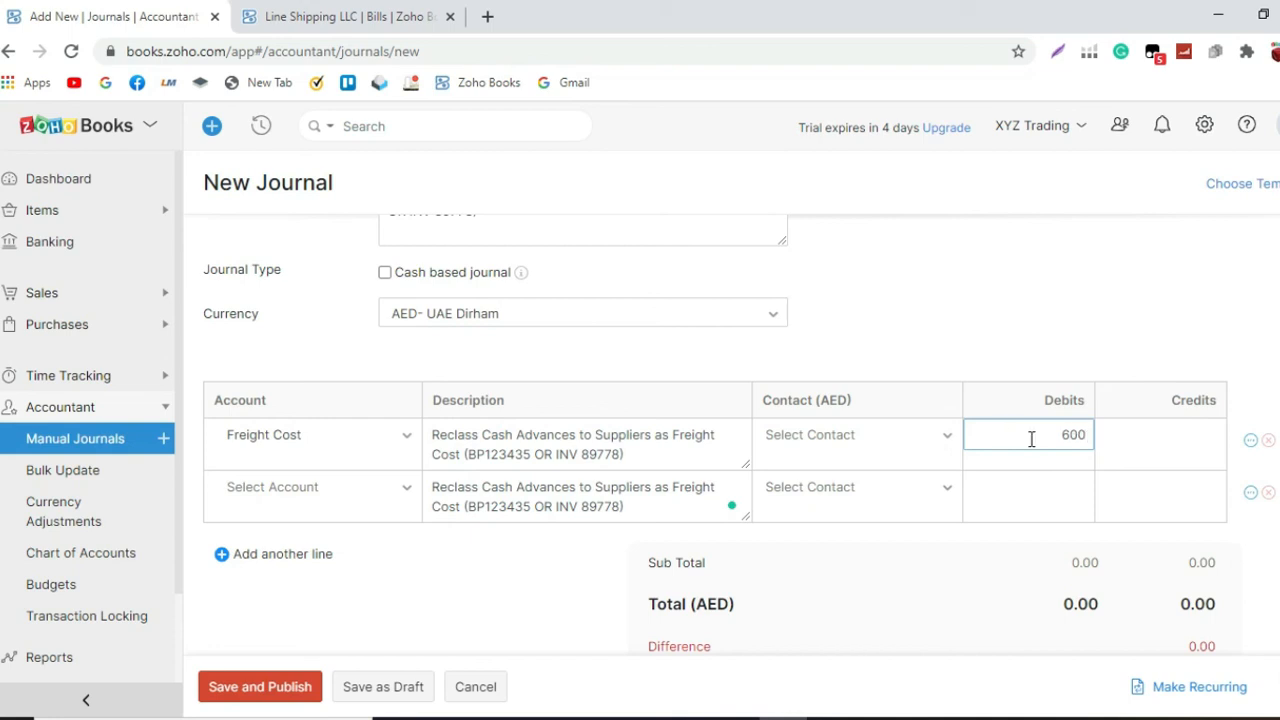
left_click(1001, 331)
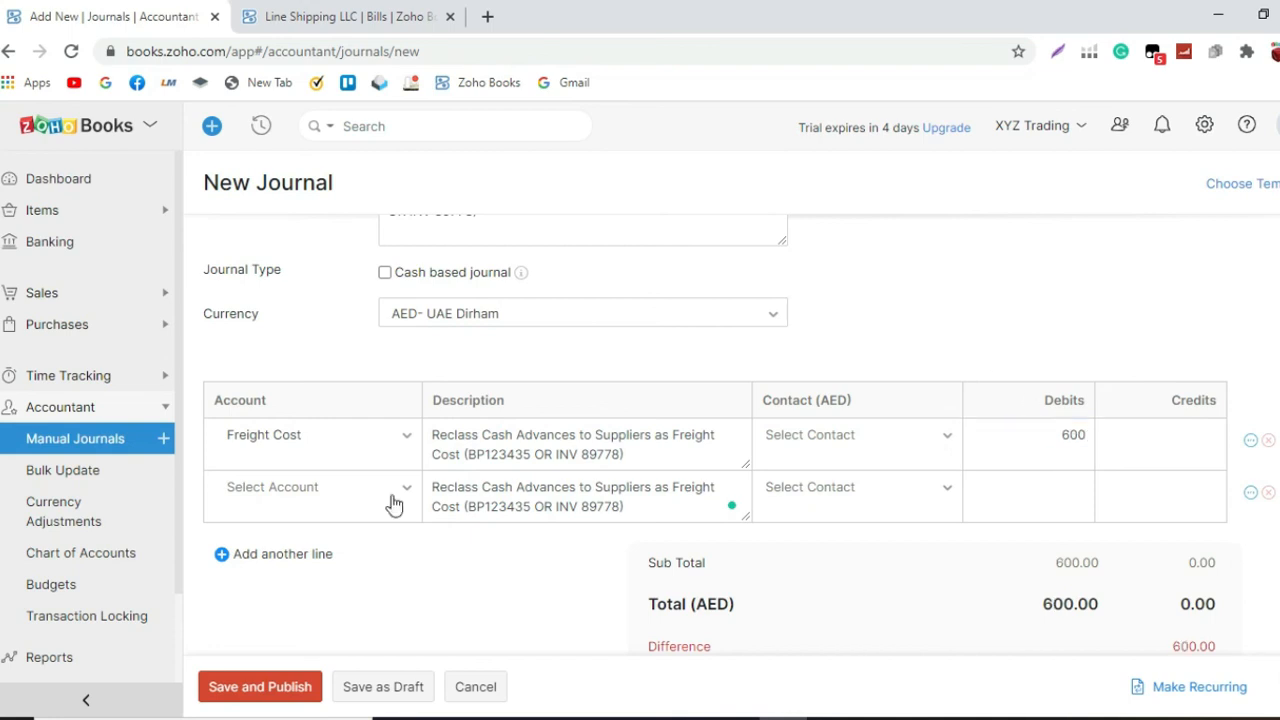
Step: Set the second journal line's account to Cash Advances to Suppliers
left_click(322, 493)
type("cash")
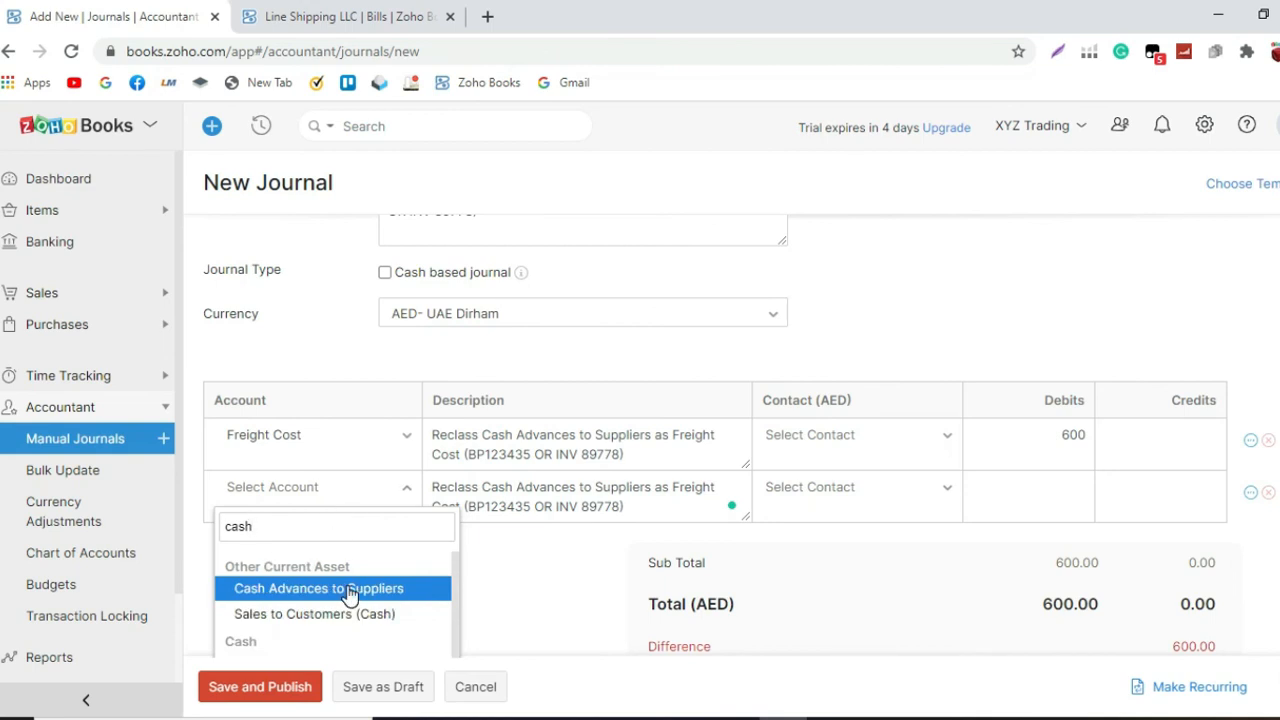
left_click(349, 595)
Step: Assign Line Shipping LLC as the contact on both journal lines
left_click(914, 436)
type("lin")
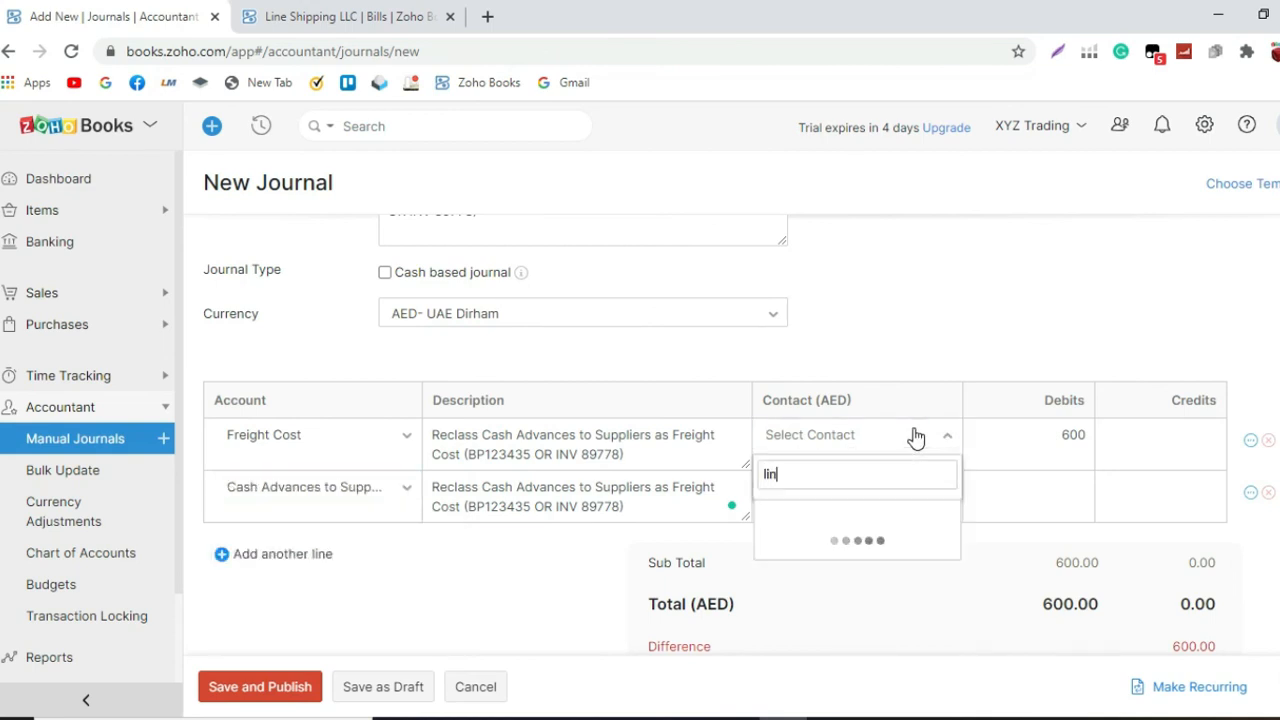
left_click(917, 512)
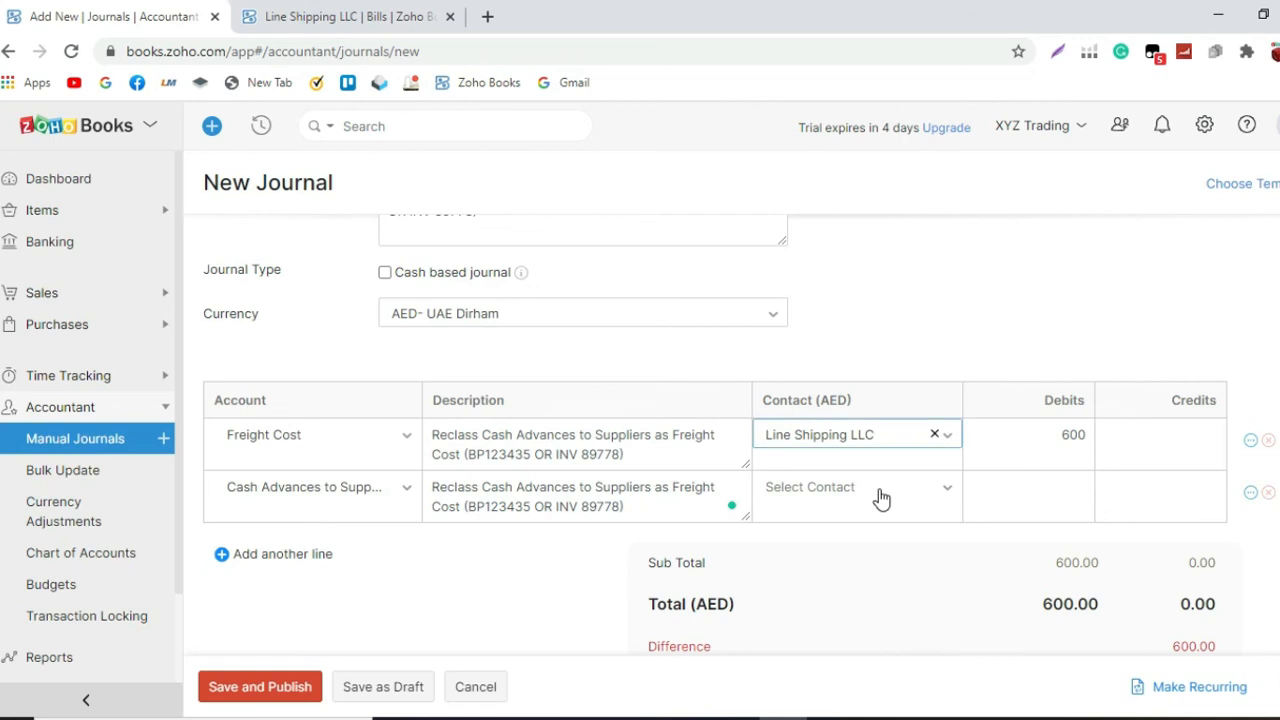
left_click(881, 499)
type("lin")
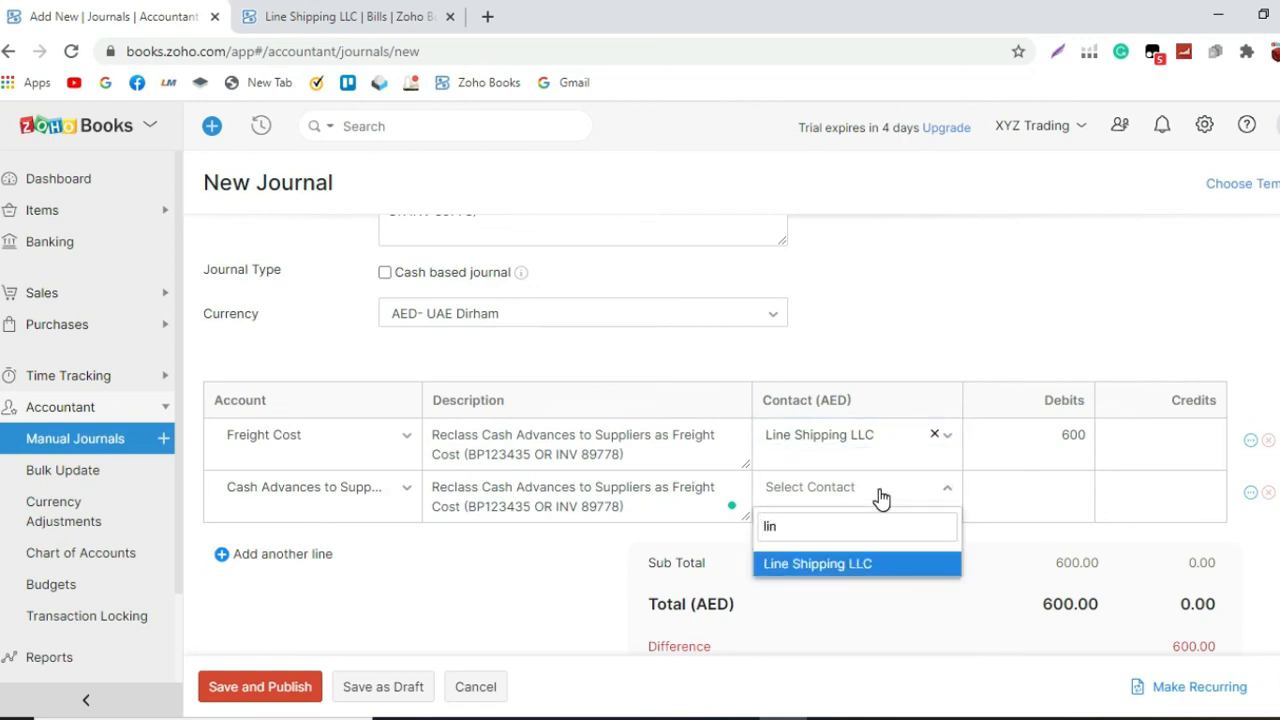
key("Return")
Step: Enter a credit of 600 on the Cash Advances to Suppliers line
left_click(1160, 484)
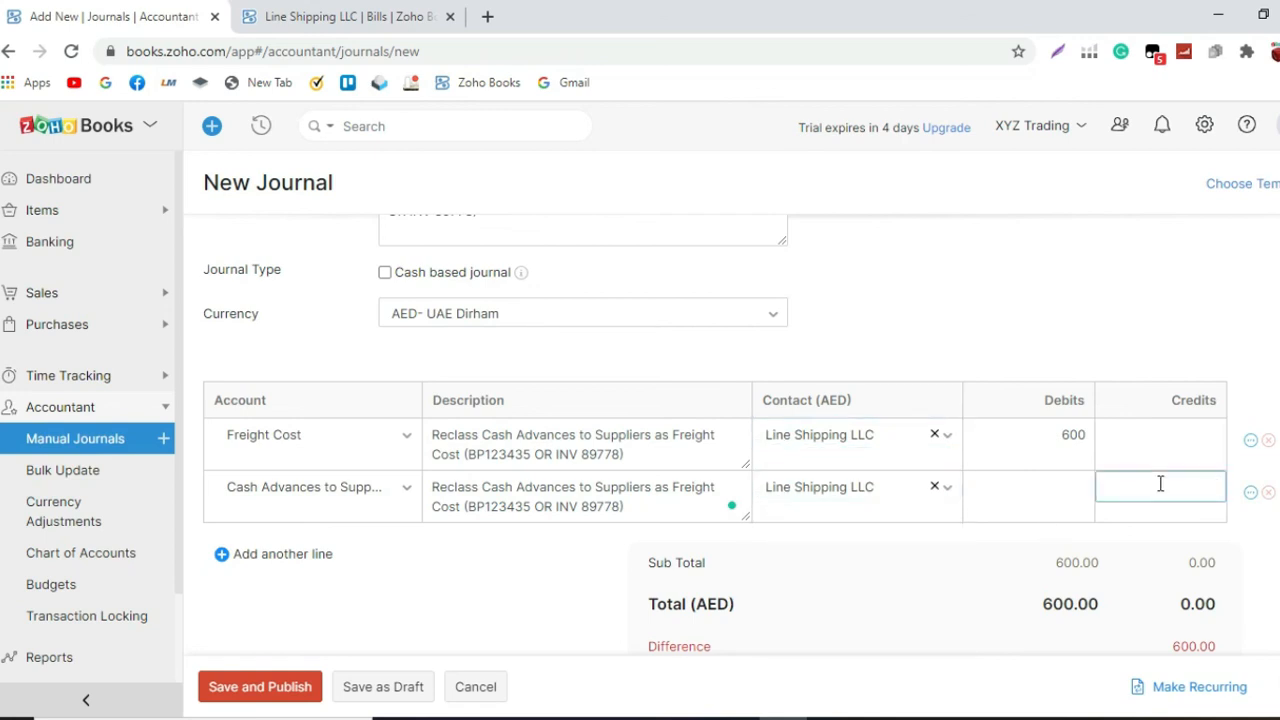
type("600")
left_click(1062, 340)
Step: Check the completed journal, save and publish it, and review the published entry's debit and credit lines
scroll(991, 420, "up", 2)
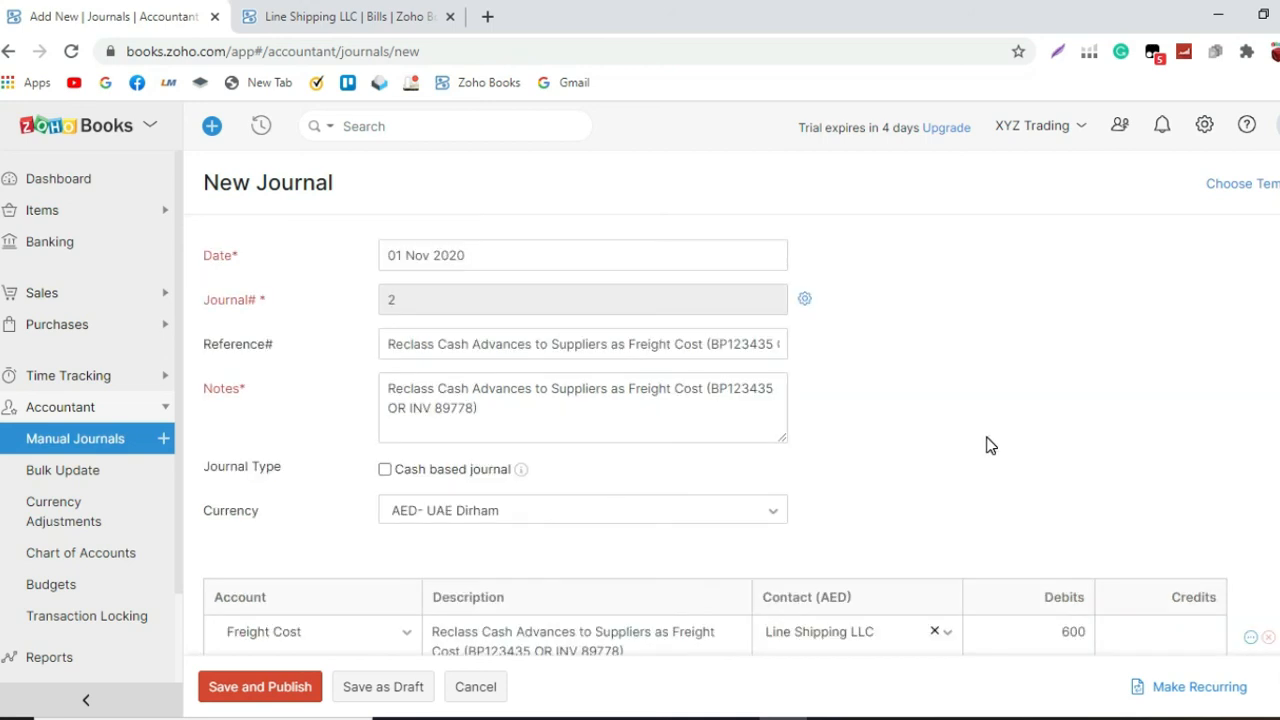
scroll(991, 445, "down", 1)
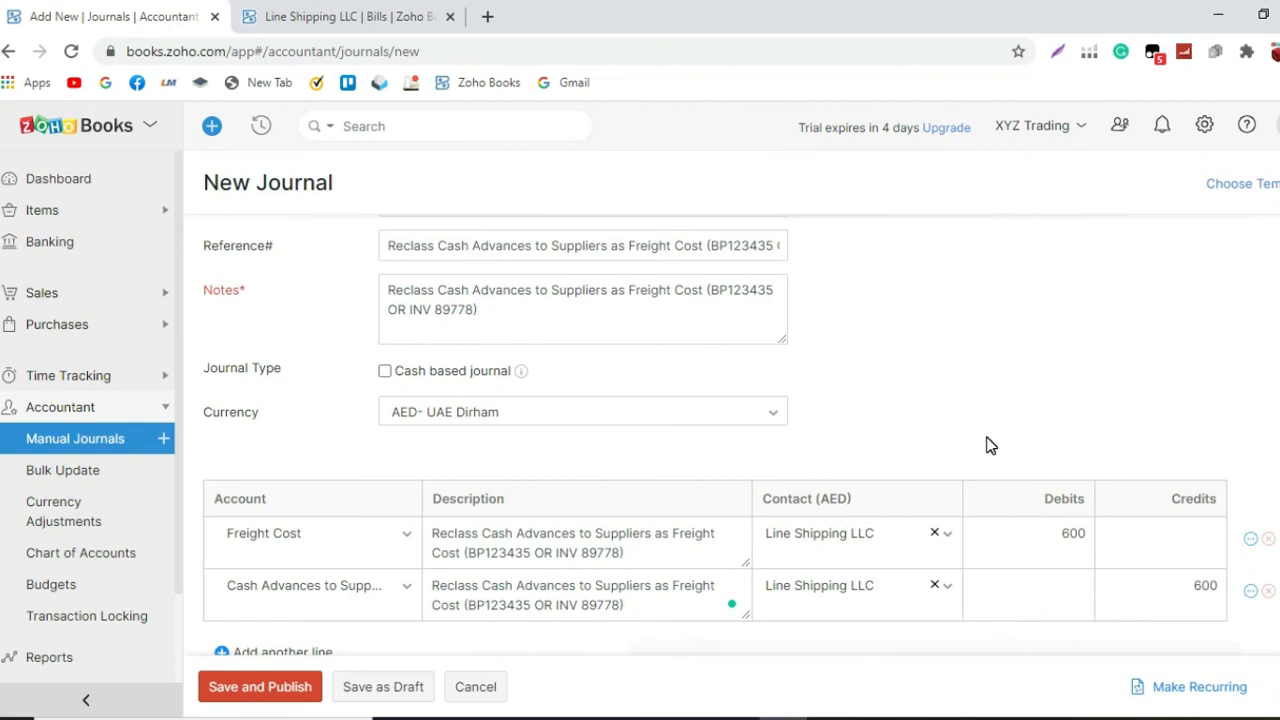
scroll(991, 445, "down", 2)
scroll(991, 445, "up", 3)
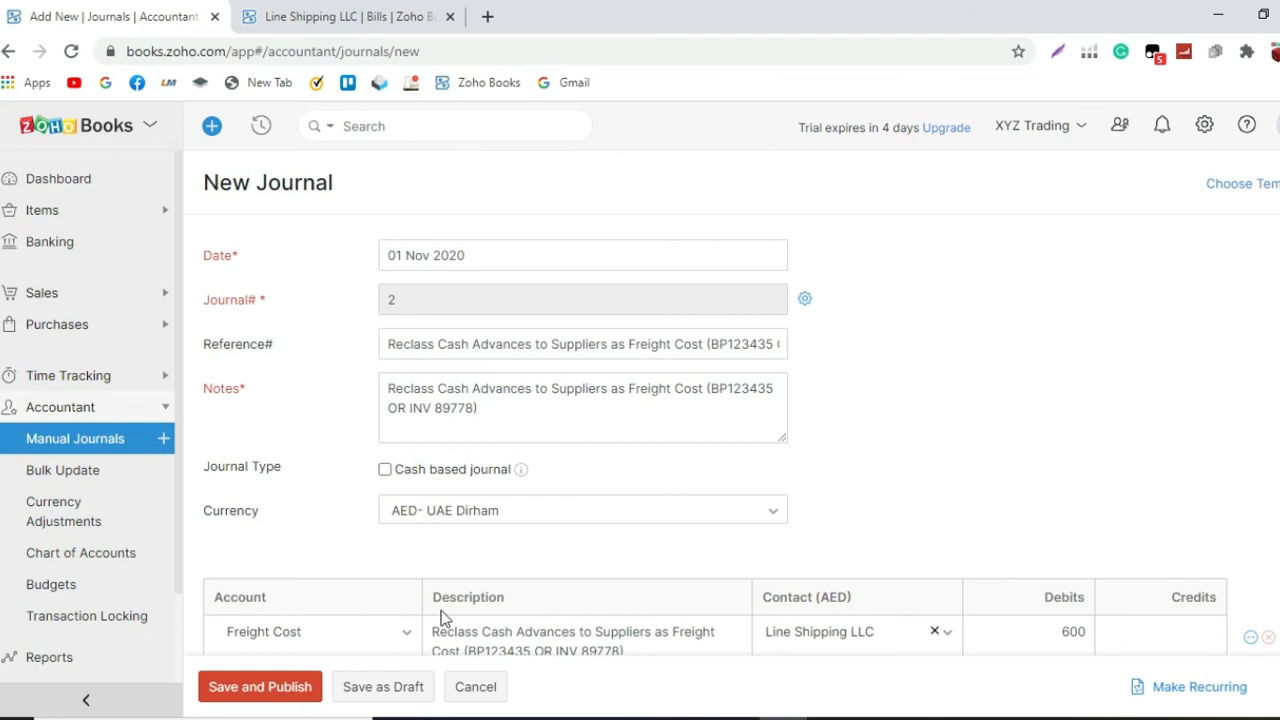
left_click(292, 690)
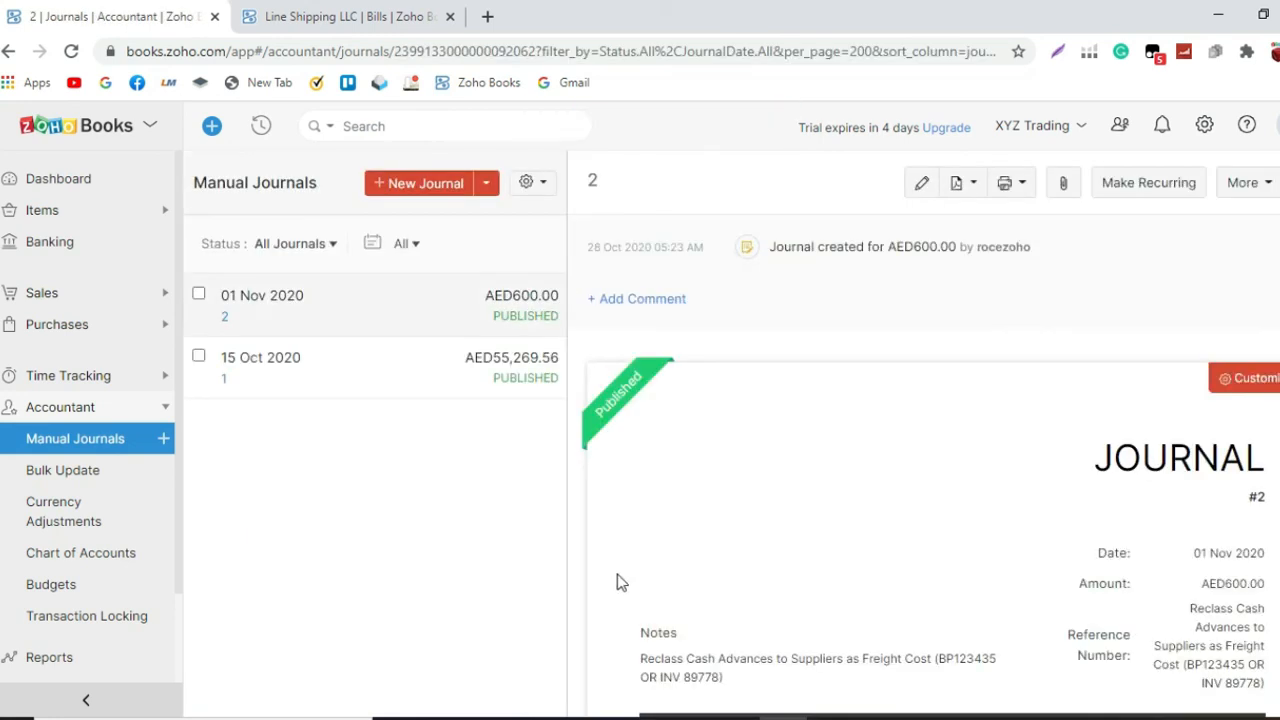
scroll(622, 580, "down", 2)
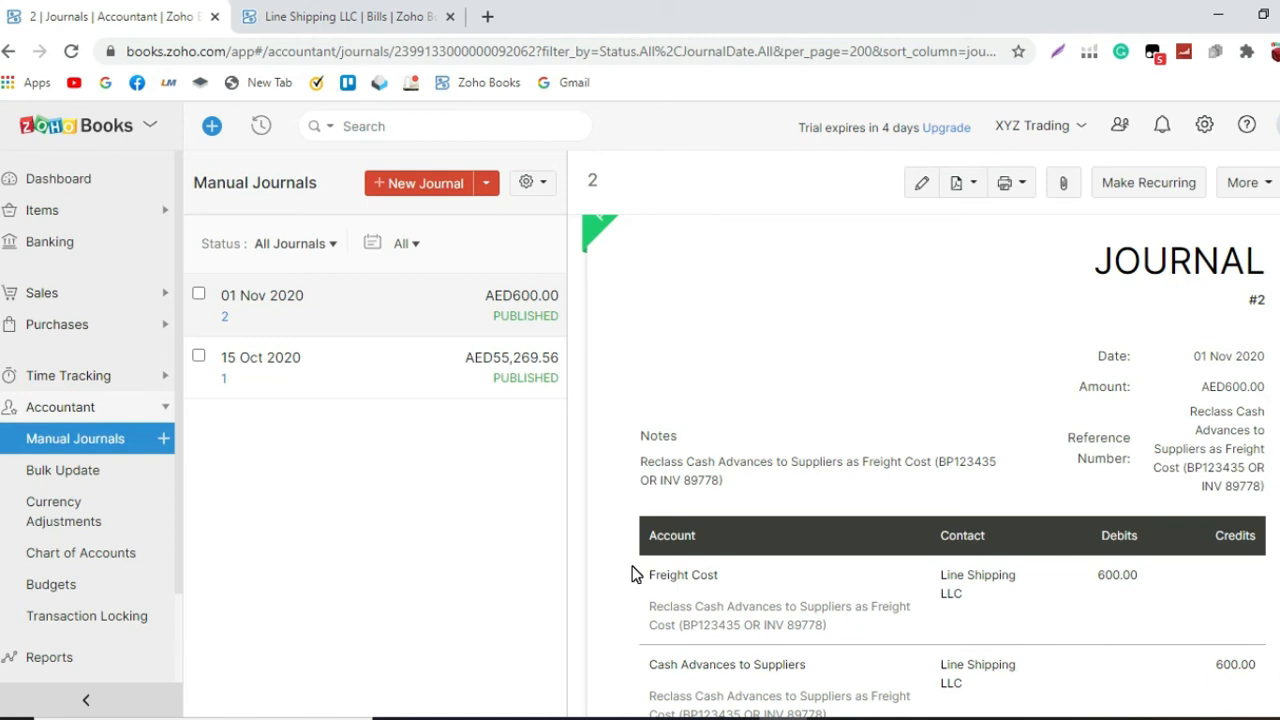
scroll(636, 575, "down", 1)
scroll(636, 575, "down", 1)
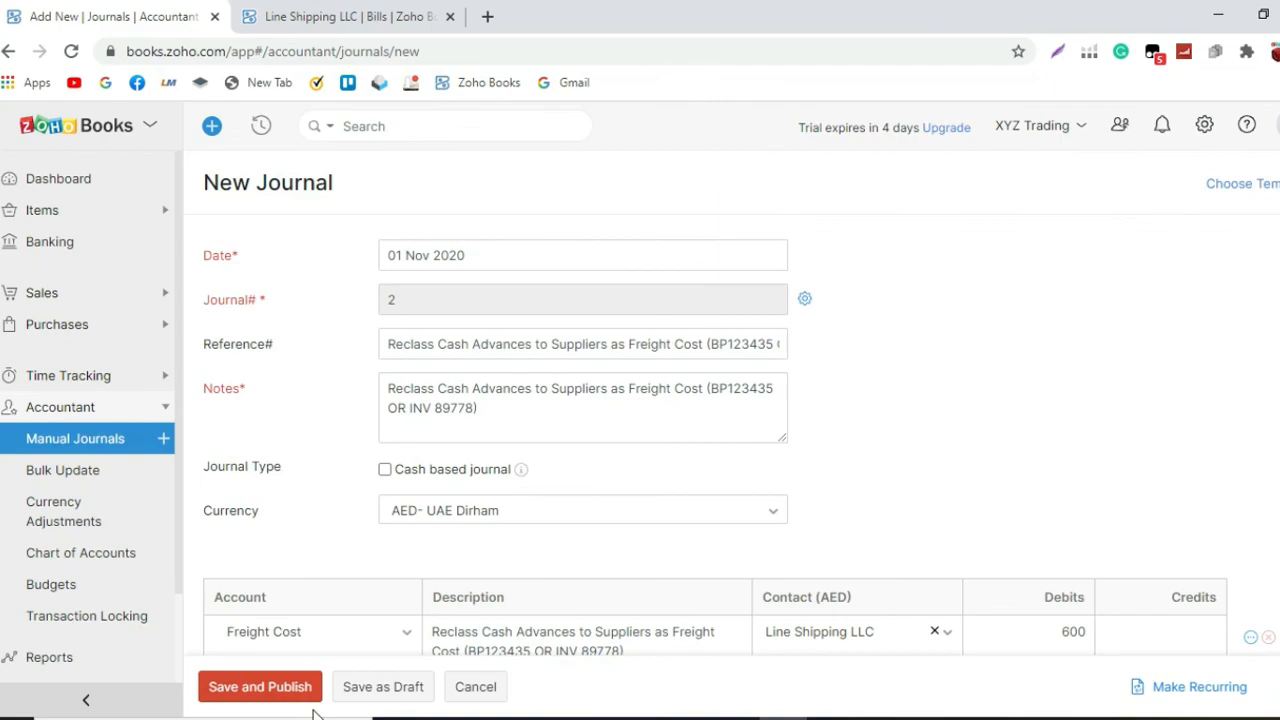
left_click(262, 687)
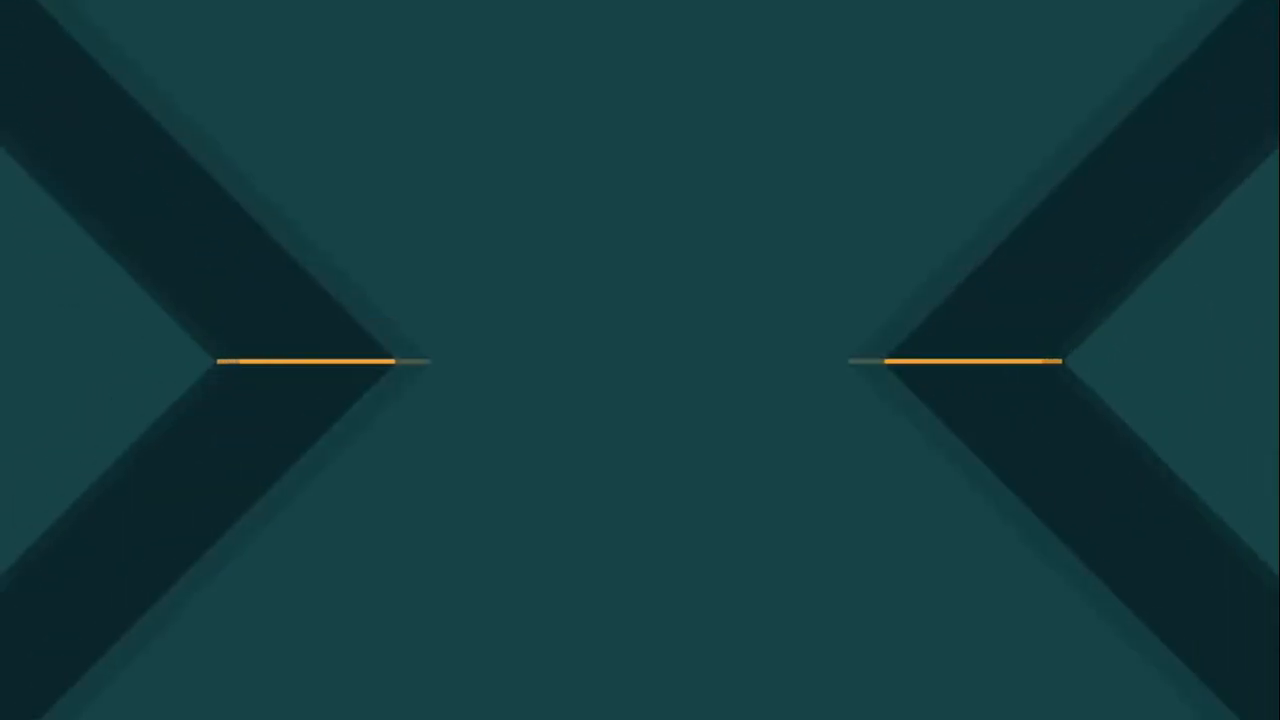